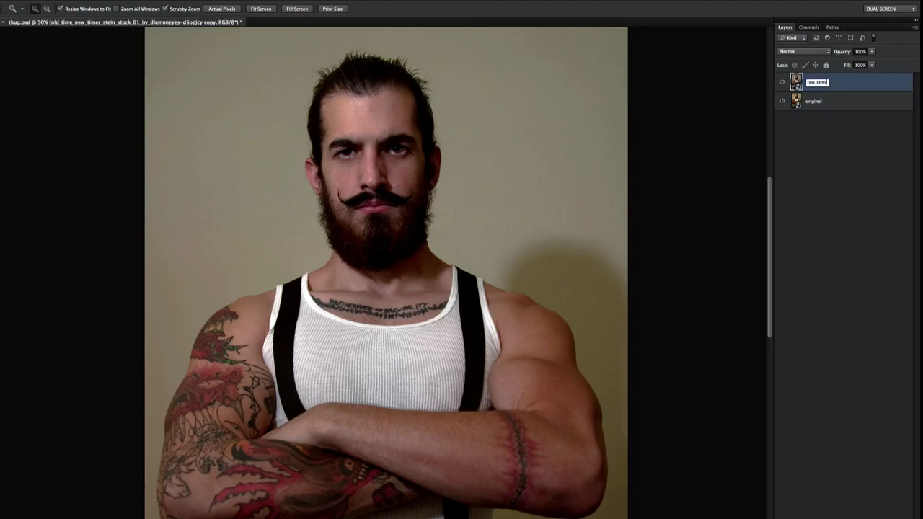
- Finish renaming the top portrait layer to raw_conv, above the original layer
key("Return")
left_click(412, 132)
- Paint Quick Mask fixes around the man with an enlarged brush and check the selection
scroll(246, 505, "down", 3)
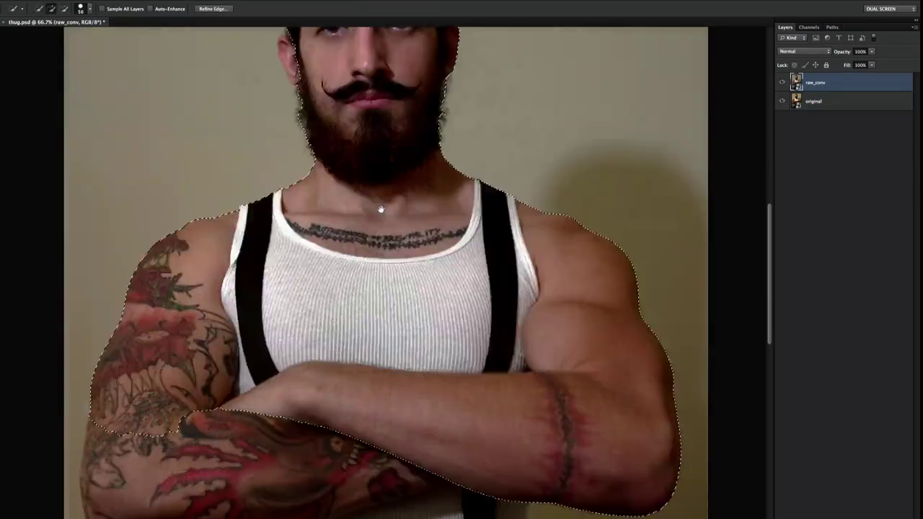
scroll(245, 505, "down", 6)
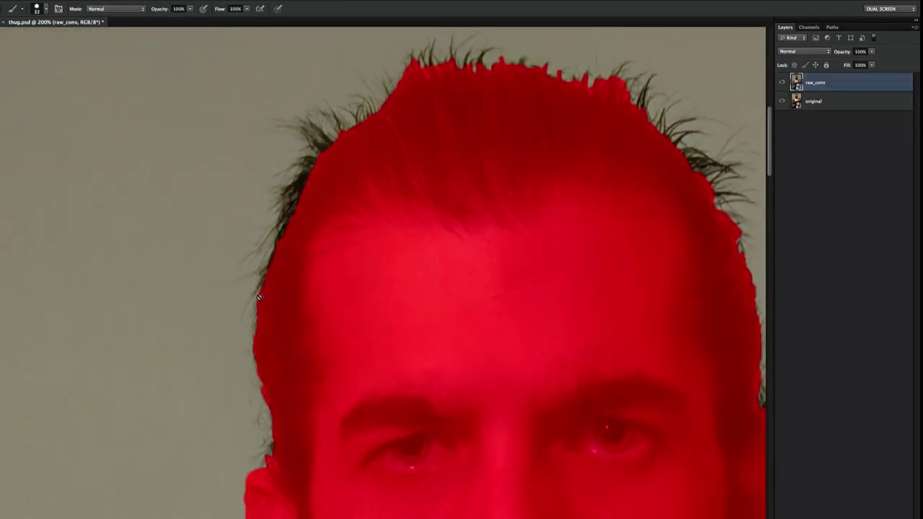
scroll(258, 297, "down", 3)
scroll(251, 241, "right", 5)
scroll(251, 241, "up", 2)
key("bracketright")
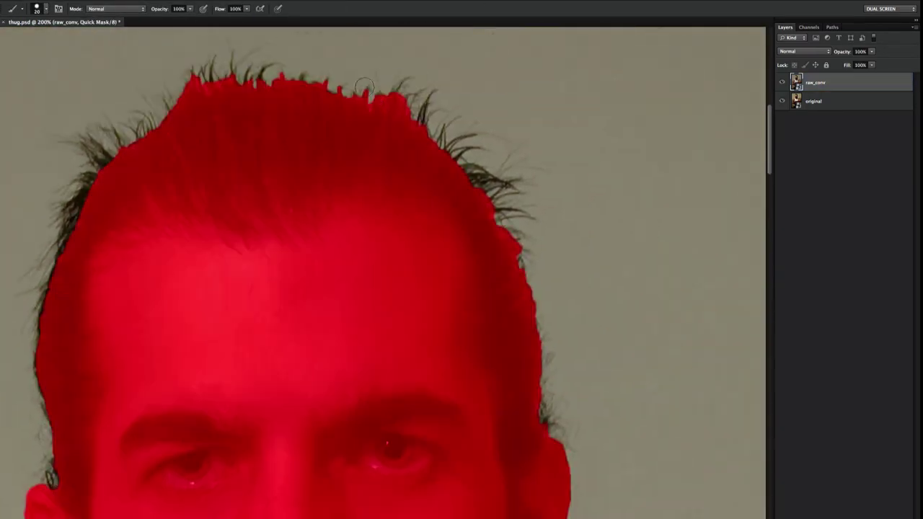
scroll(512, 288, "down", 5)
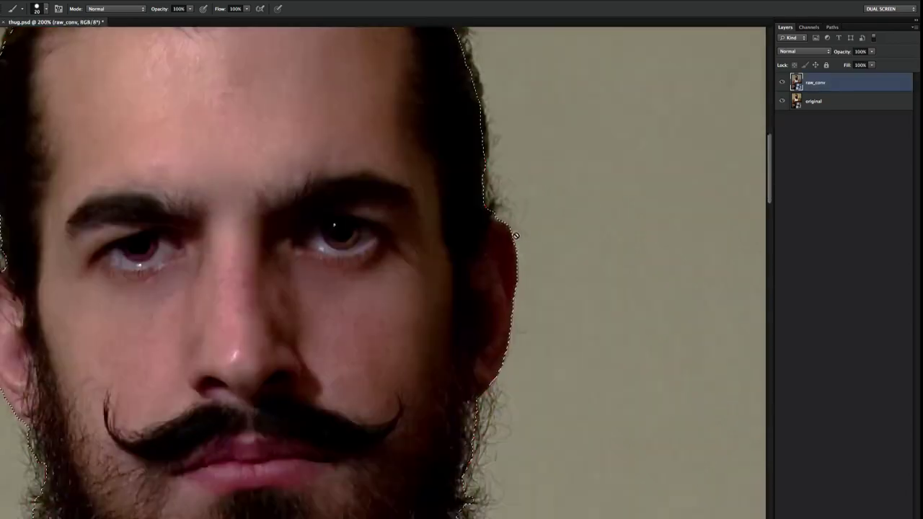
scroll(497, 227, "down", 4)
key("ctrl+minus")
key("q")
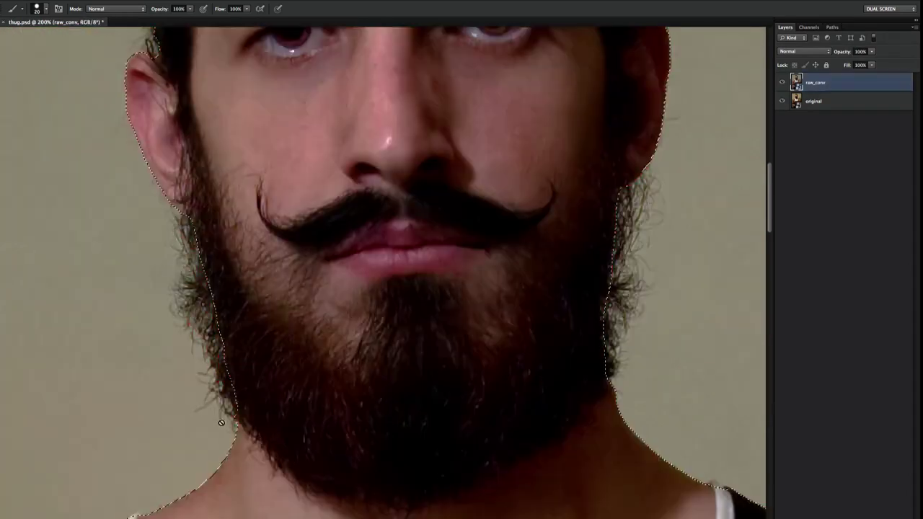
key("q")
- Touch up the shoulder edge in Quick Mask using a smaller brush
left_click(706, 490, "ctrl")
key("bracketleft")
scroll(422, 303, "right", 5)
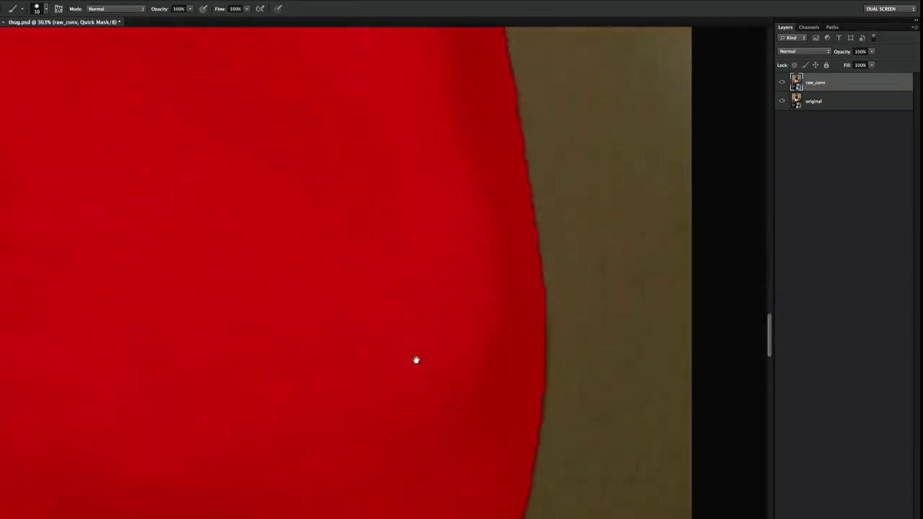
scroll(414, 359, "up", 5)
scroll(274, 334, "left", 10)
scroll(154, 186, "down", 5)
scroll(305, 186, "down", 4)
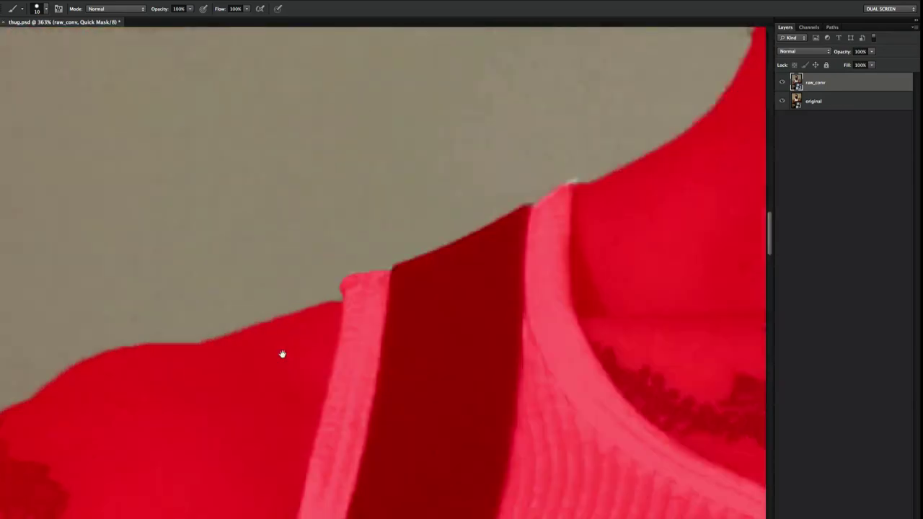
scroll(282, 354, "up", 3)
- Preview the selection in Refine Edge, then return to Quick Mask on the hair at the head top
key("q")
key("ctrl+alt+r")
left_click(677, 163)
key("Escape")
key("q")
left_click(349, 80, "ctrl")
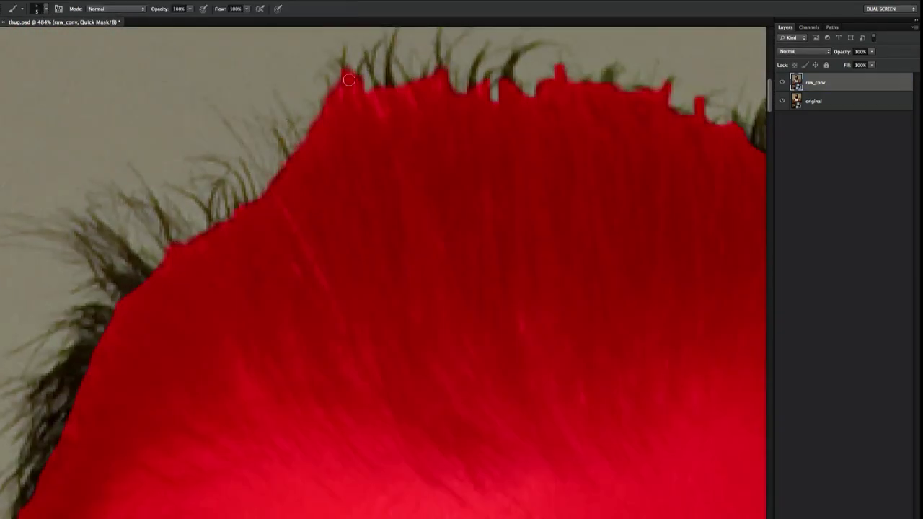
scroll(424, 86, "down", 2)
- Preview the selection edge in a Refine Edge view, then go back to Quick Mask painting
key("q")
key("ctrl+alt+r")
left_click(670, 161)
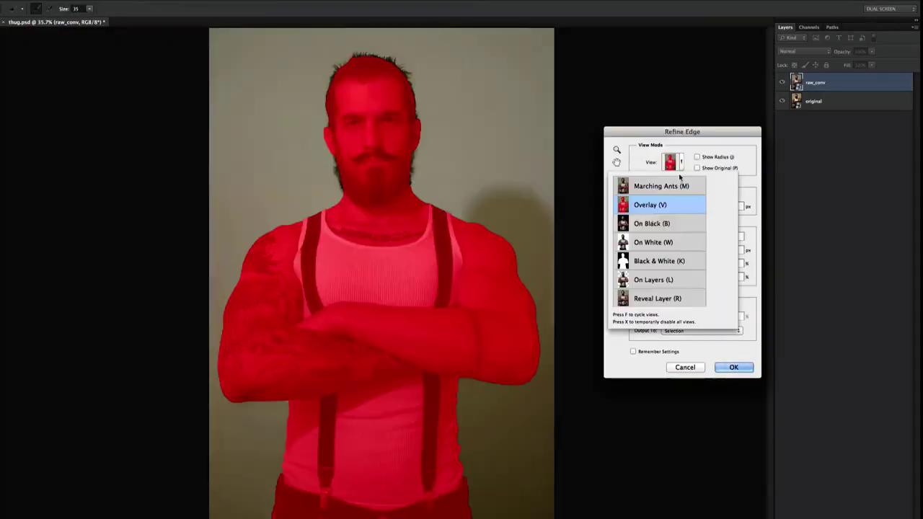
left_click(638, 221)
scroll(402, 414, "up", 3)
key("Escape")
scroll(432, 325, "up", 5)
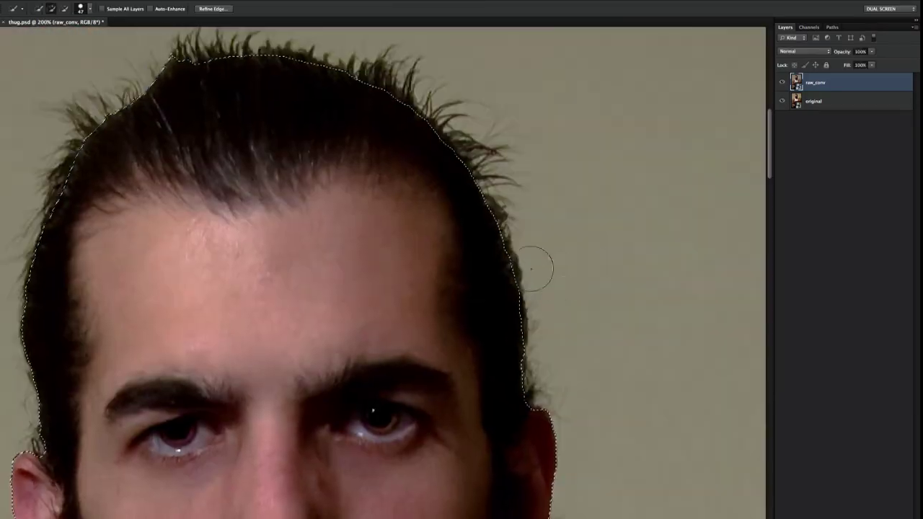
scroll(540, 284, "down", 5)
key("q")
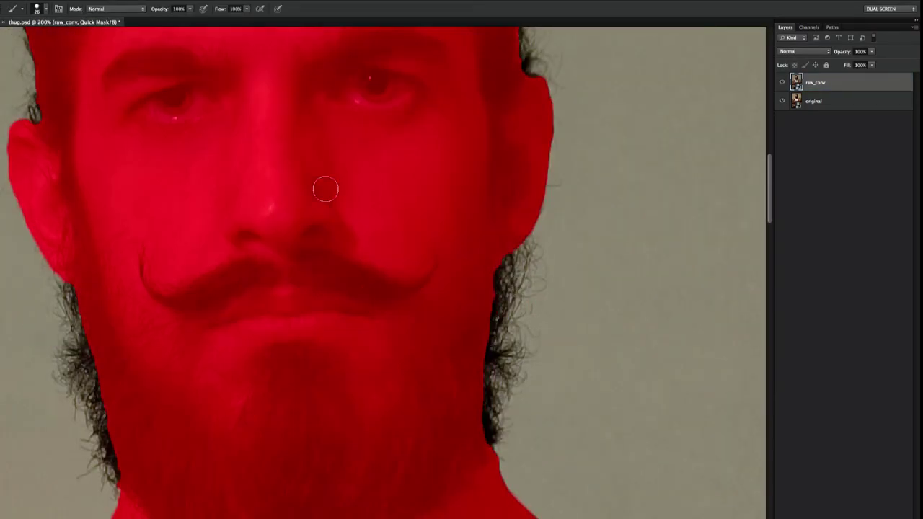
- Reopen Refine Edge on the selection with Smart Radius off and size the refine brush
key("q")
scroll(406, 268, "up", 5)
key("ctrl+alt+r")
scroll(432, 216, "down", 2)
scroll(459, 165, "up", 2)
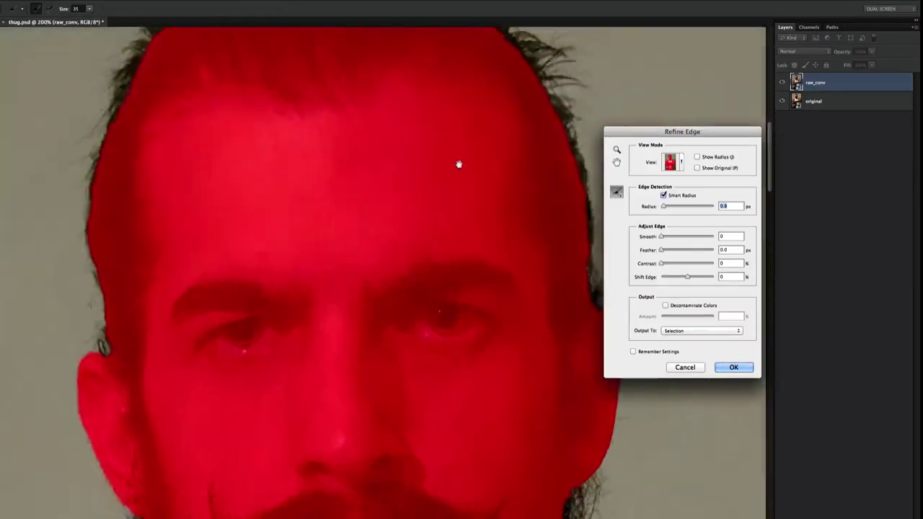
scroll(458, 165, "up", 5)
left_click(663, 194)
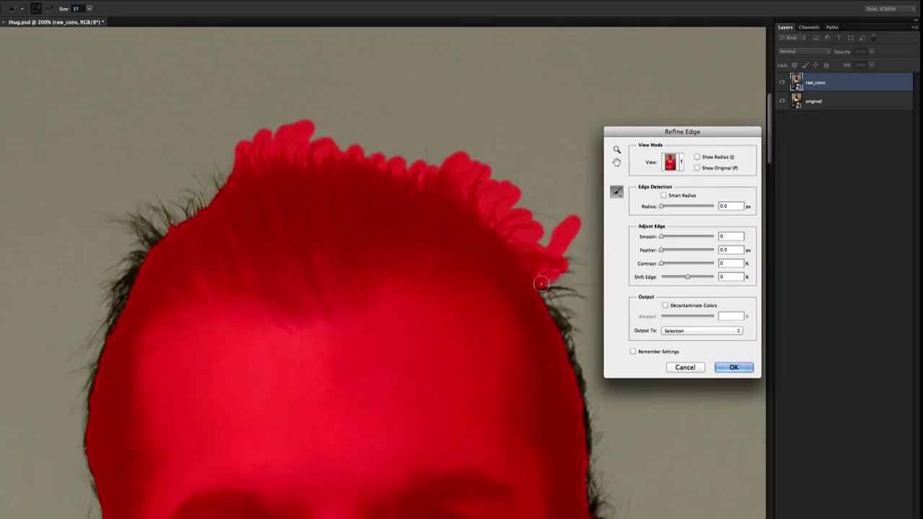
scroll(505, 268, "right", 5)
scroll(432, 245, "down", 3)
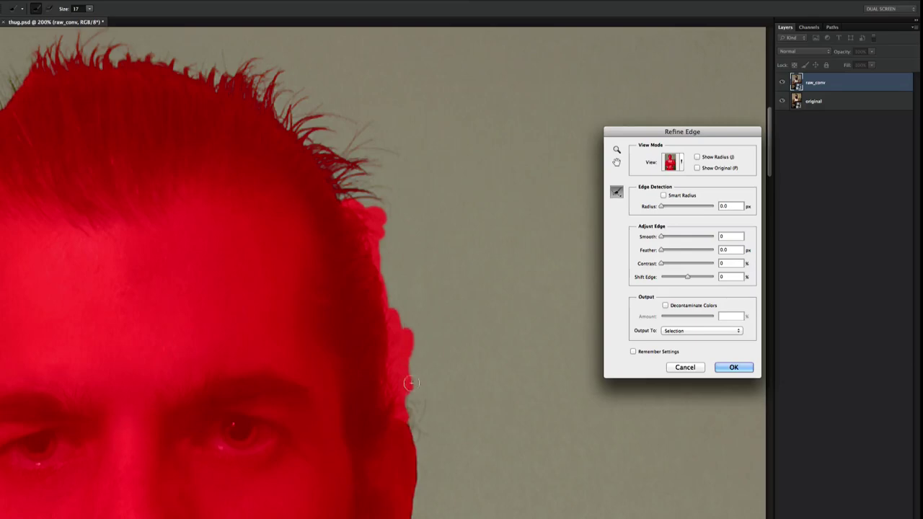
scroll(410, 383, "down", 5)
key("bracketleft")
key("bracketleft")
key("bracketleft")
scroll(438, 277, "down", 3)
key("bracketright")
key("bracketright")
key("bracketright")
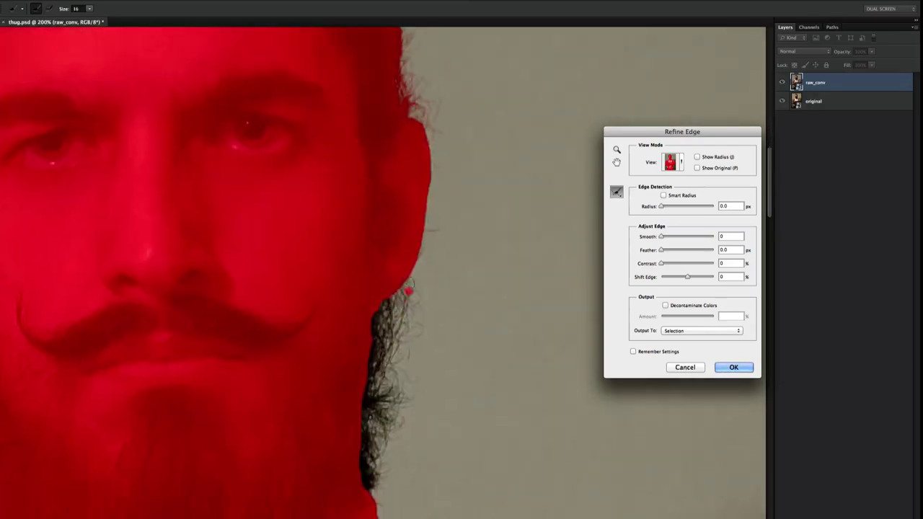
- Refine the beard edge, including its left side from cheek to jaw, to capture real hair
left_click_drag(413, 334, 404, 389)
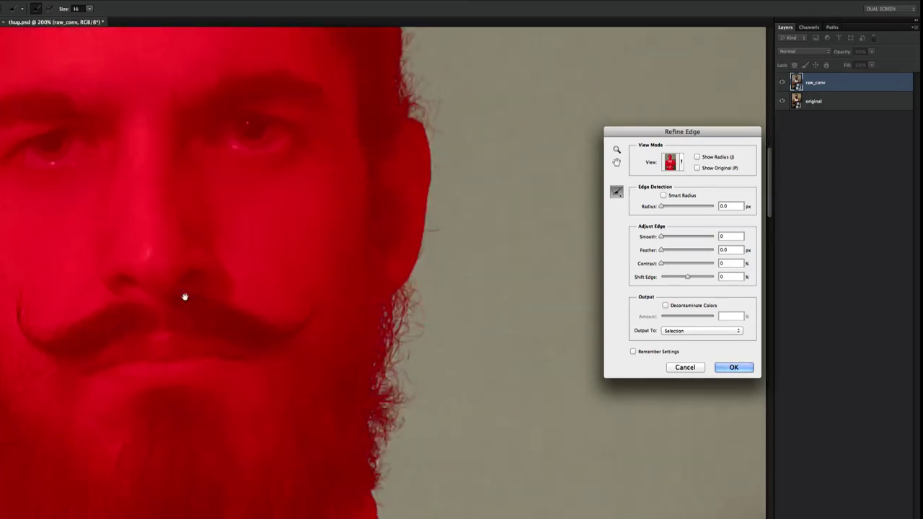
scroll(216, 274, "left", 5)
scroll(217, 274, "down", 2)
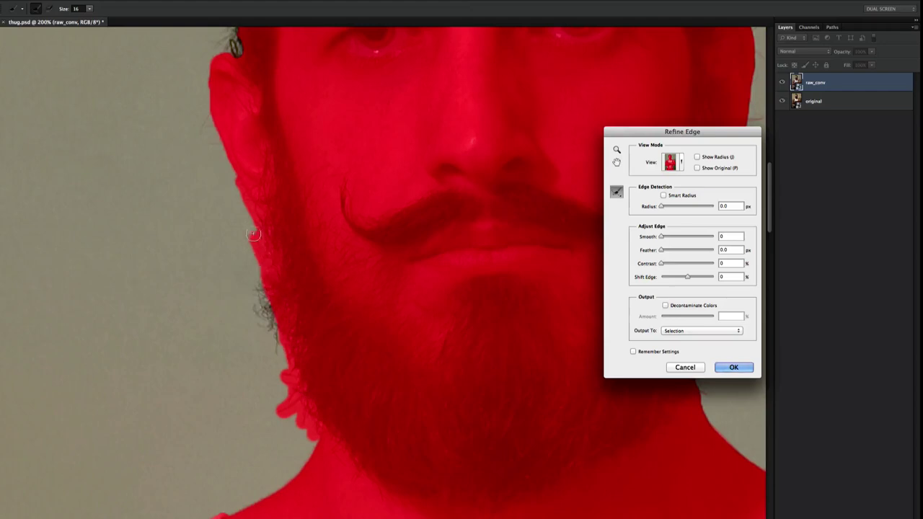
left_click_drag(253, 233, 294, 263)
scroll(209, 217, "up", 6)
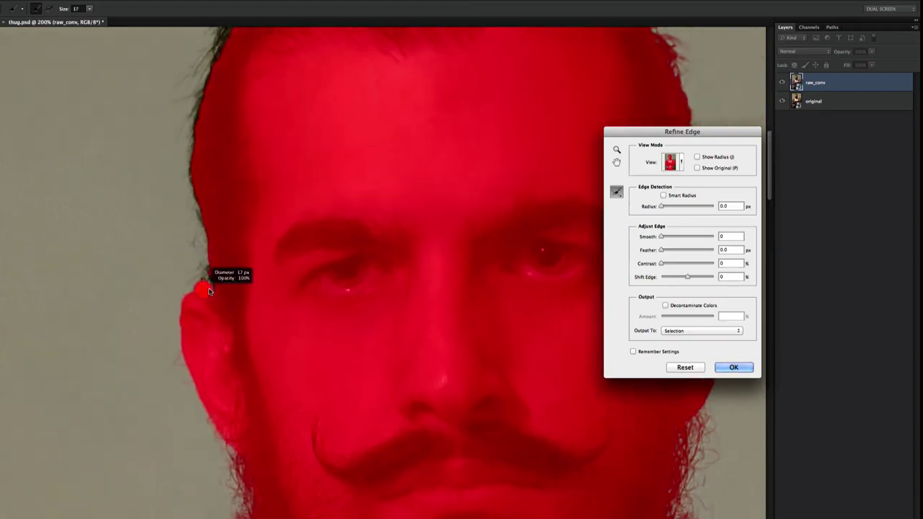
scroll(249, 329, "up", 1)
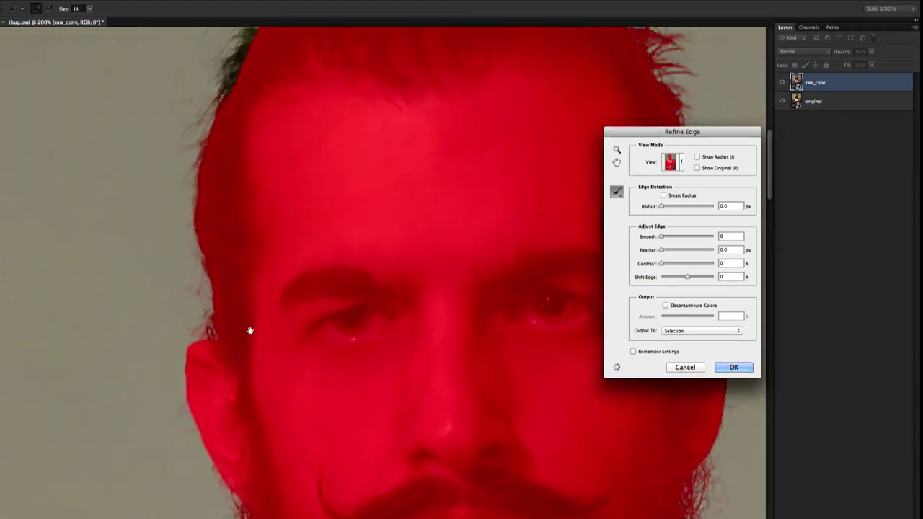
scroll(212, 242, "up", 5)
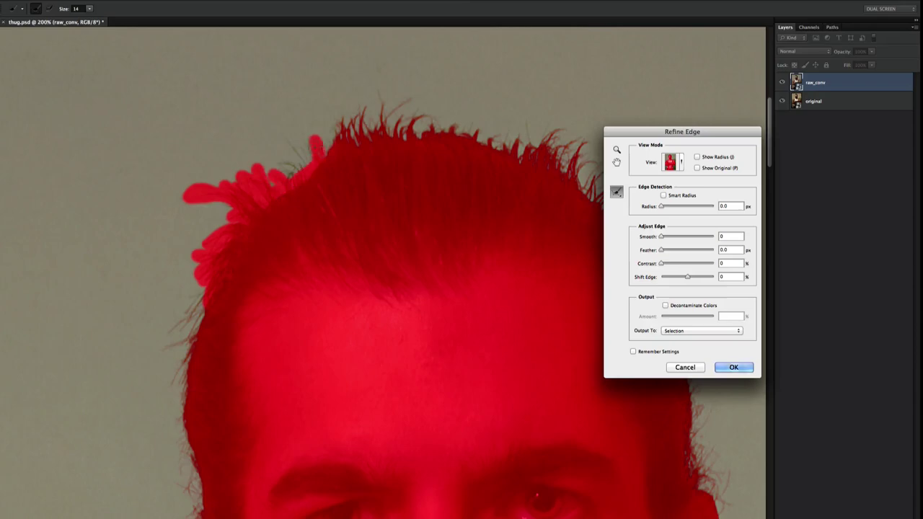
key("z")
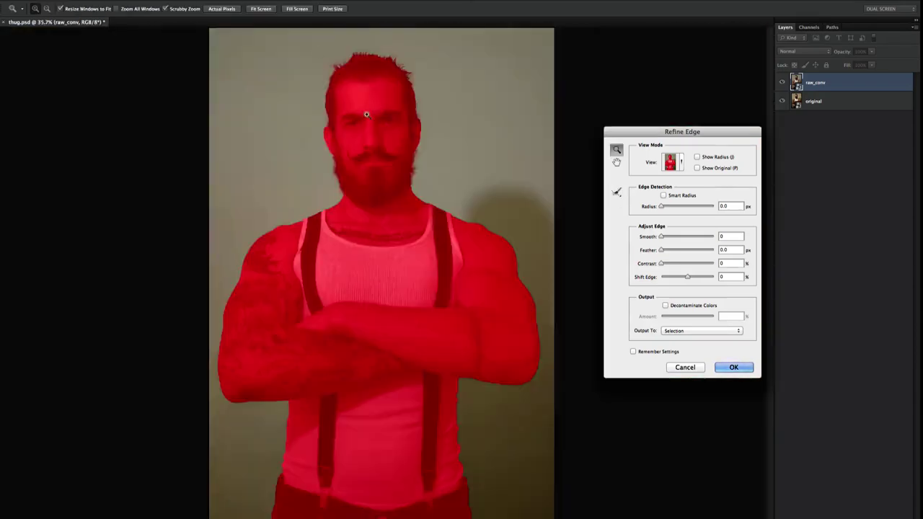
key("ctrl+1")
- Re-enable Smart Radius and output the refined selection as a masked raw_conv copy layer
left_click(663, 196)
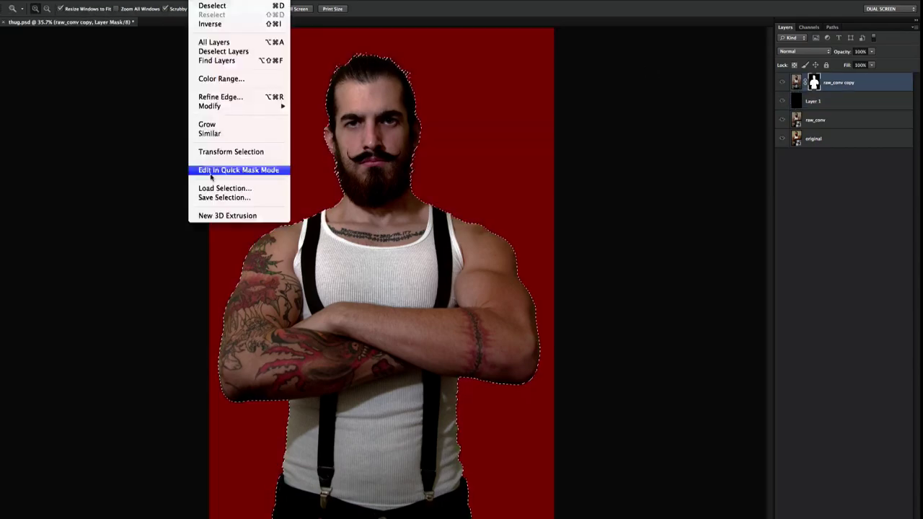
left_click(224, 197)
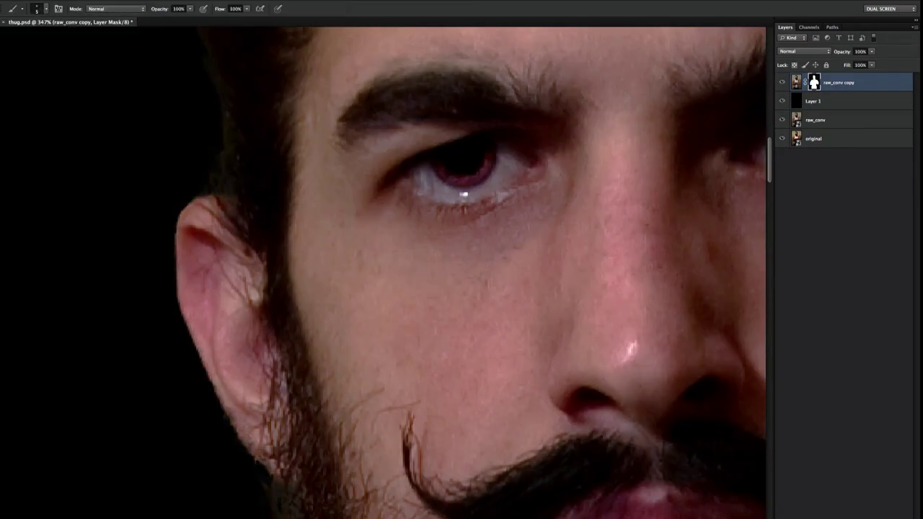
scroll(255, 242, "down", 10)
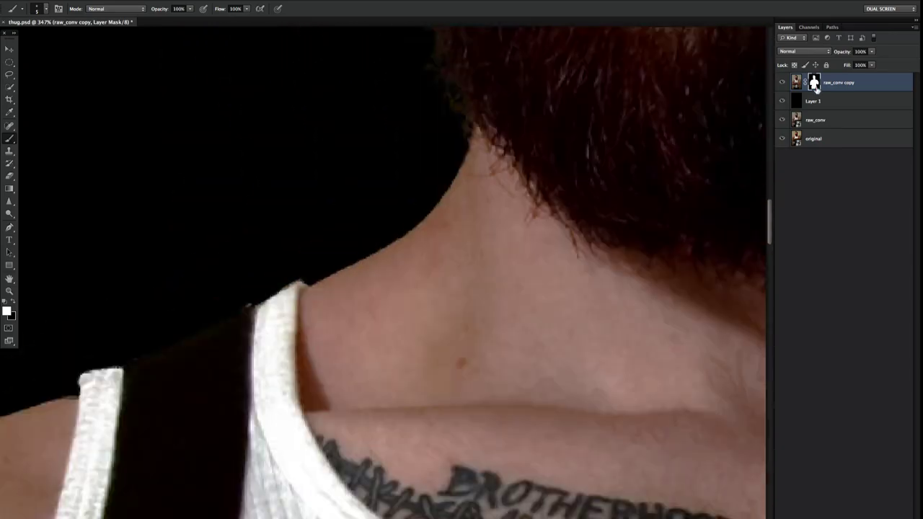
scroll(246, 223, "down", 3)
scroll(245, 223, "left", 5)
scroll(246, 222, "down", 5)
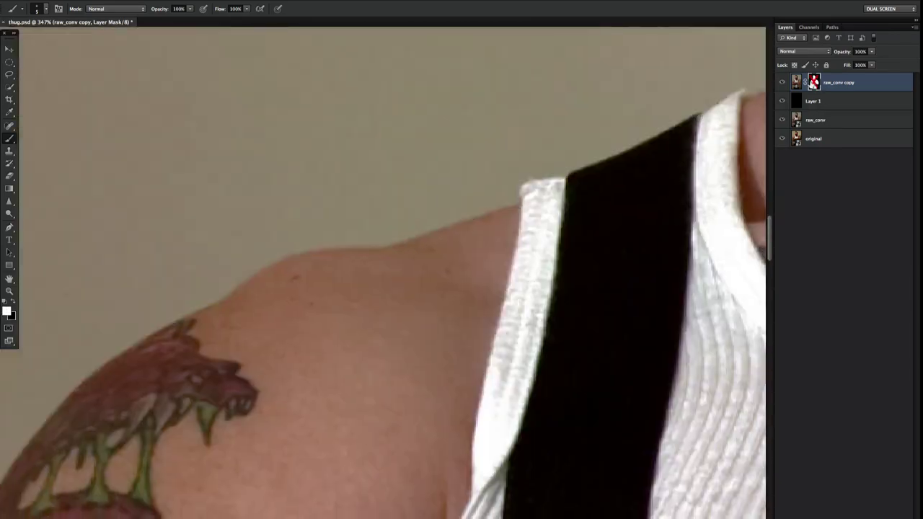
scroll(241, 274, "down", 5)
scroll(245, 223, "down", 5)
- Paint the mask along the shirt, arm and neck edges, swapping between black and white
scroll(216, 163, "down", 5)
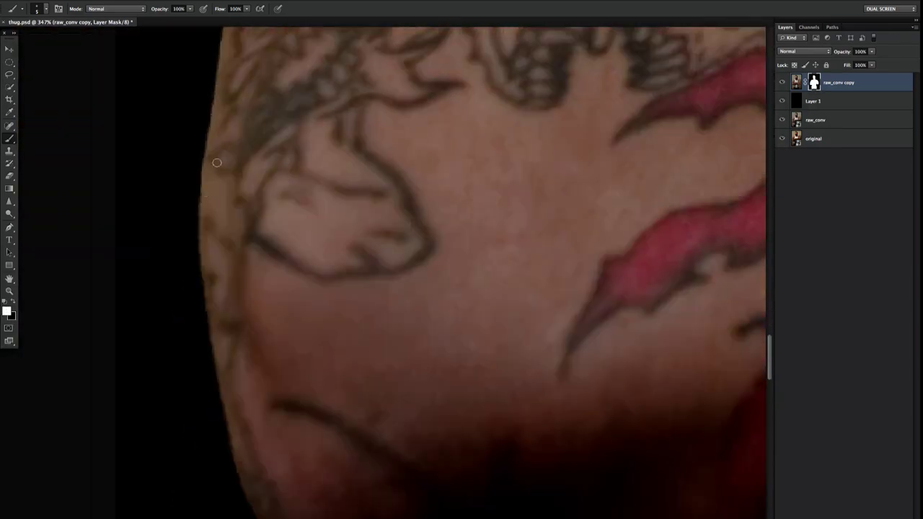
scroll(236, 444, "down", 5)
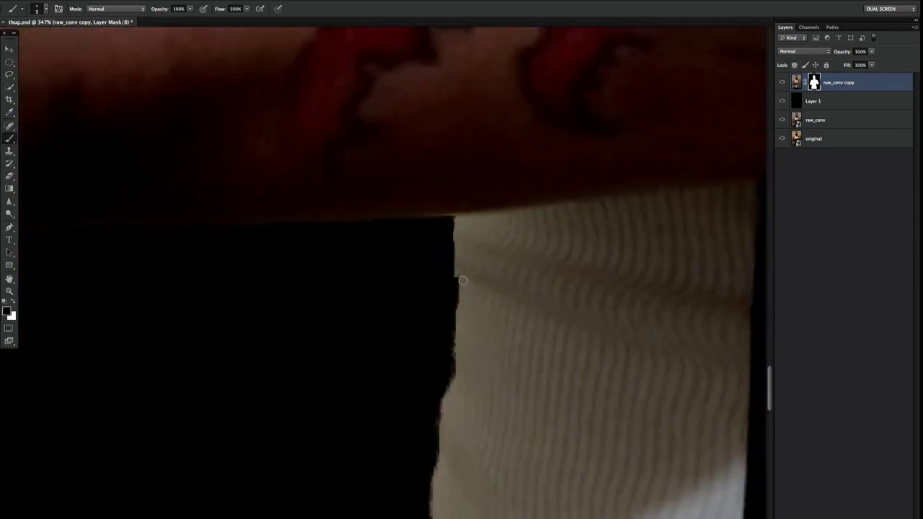
scroll(441, 447, "down", 3)
scroll(494, 257, "down", 2)
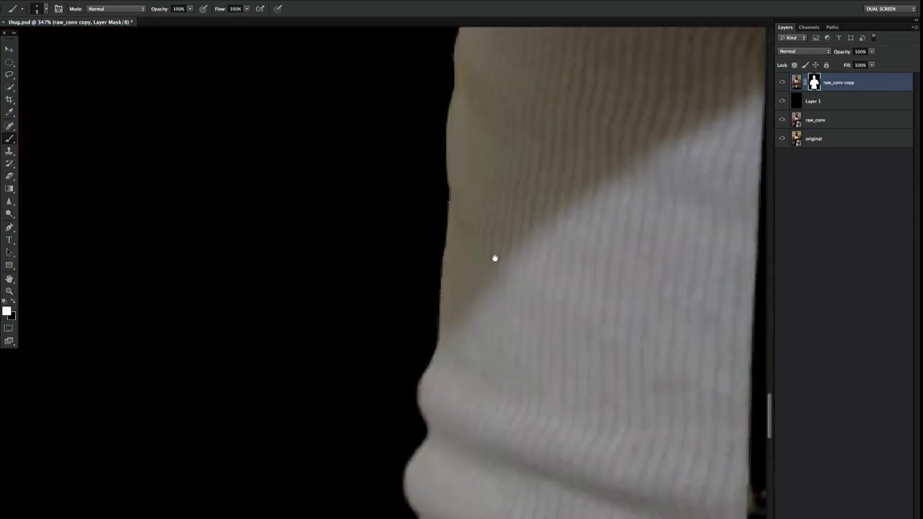
scroll(416, 288, "down", 2)
scroll(380, 261, "down", 2)
scroll(379, 261, "up", 3)
scroll(639, 399, "up", 3)
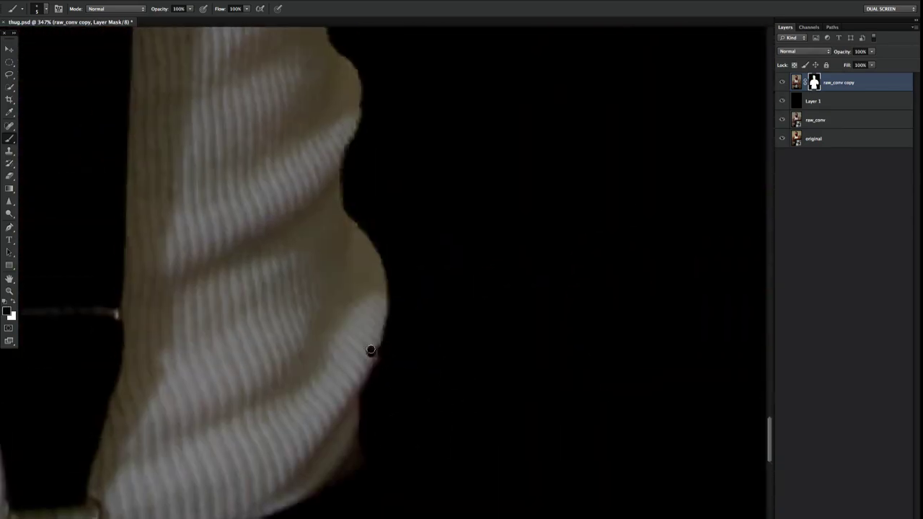
scroll(380, 270, "up", 3)
scroll(345, 257, "up", 1)
scroll(309, 305, "left", 3)
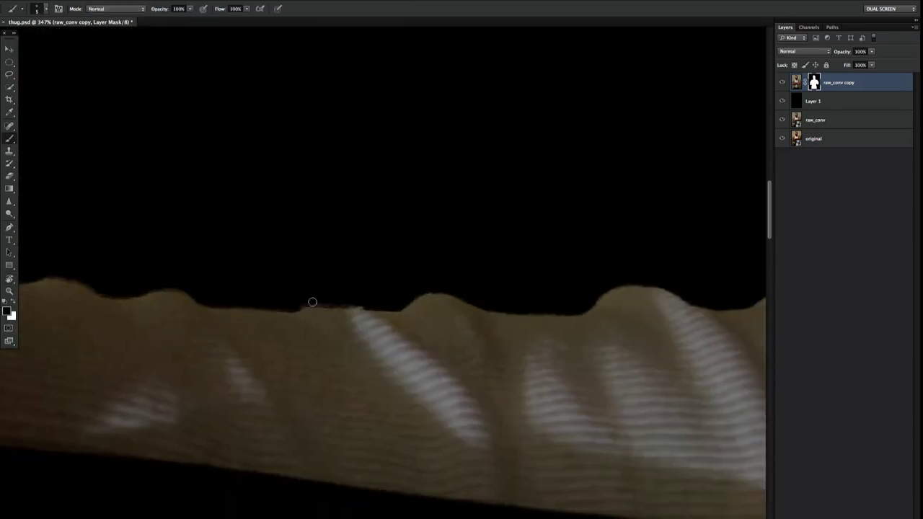
scroll(152, 277, "left", 3)
key("x")
scroll(380, 304, "up", 5)
scroll(381, 412, "up", 3)
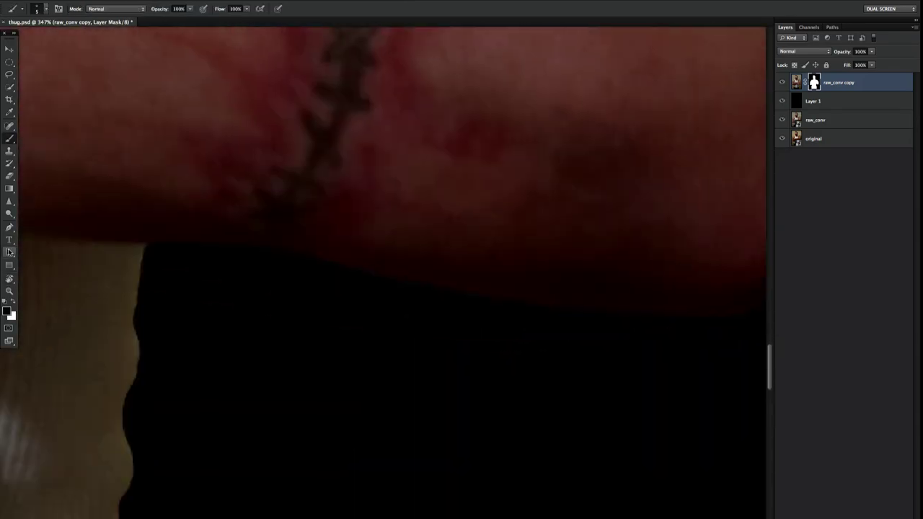
scroll(487, 189, "down", 2)
scroll(299, 193, "down", 3)
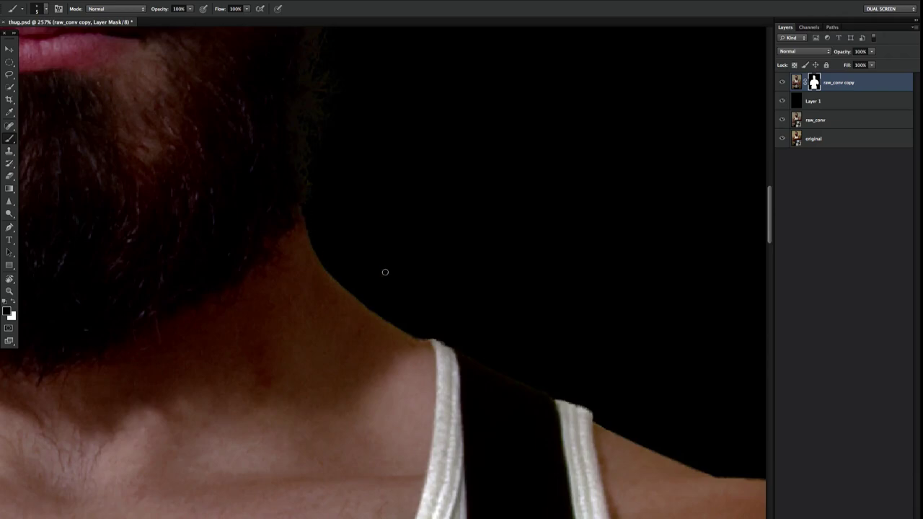
scroll(385, 269, "down", 3)
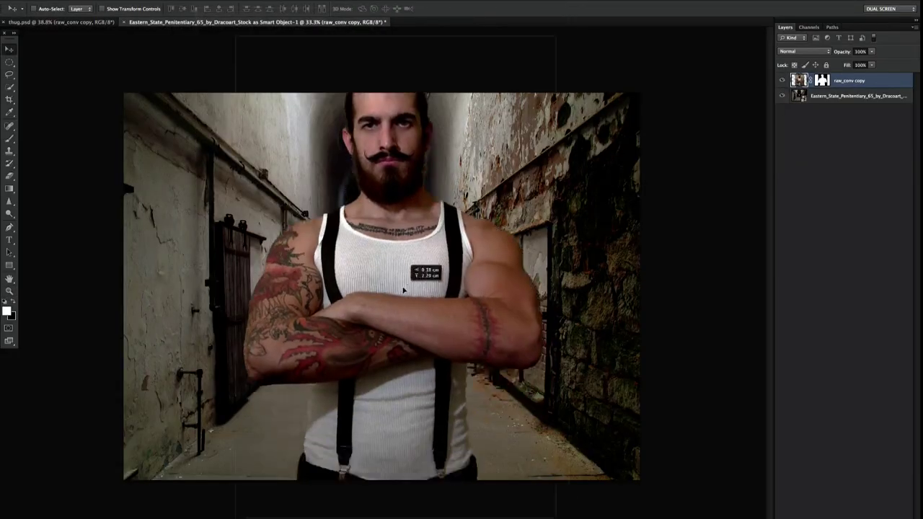
- Commit the enlarged man in the corridor scene and move him right and up
key("Return")
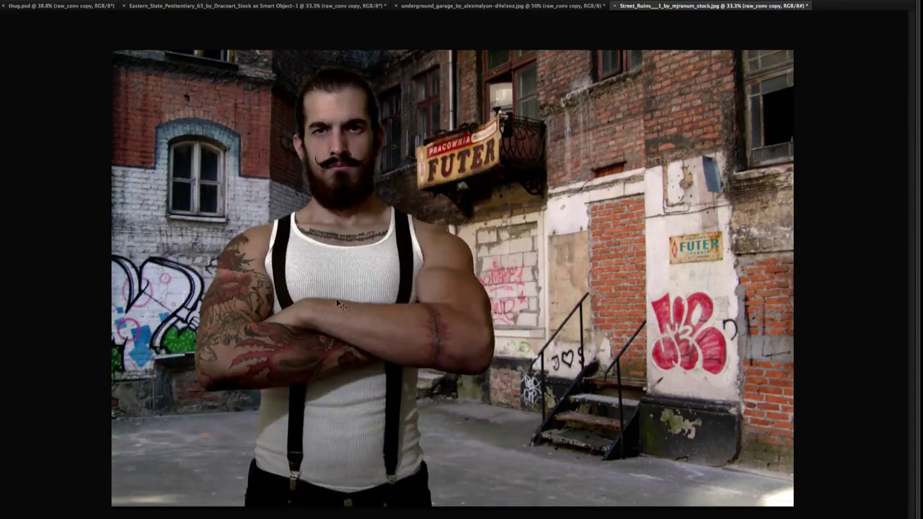
left_click_drag(339, 304, 395, 260)
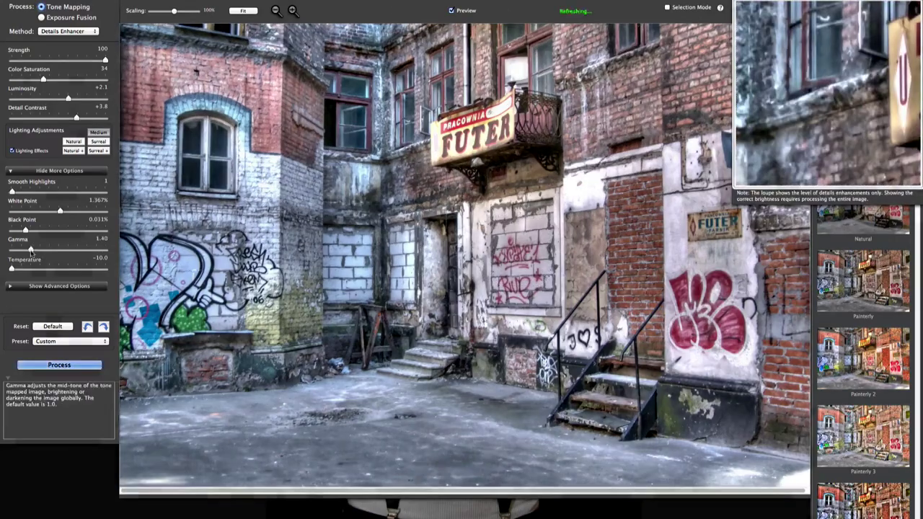
- Drag the Details Enhancer Gamma slider to 1.31
left_click_drag(56, 249, 35, 251)
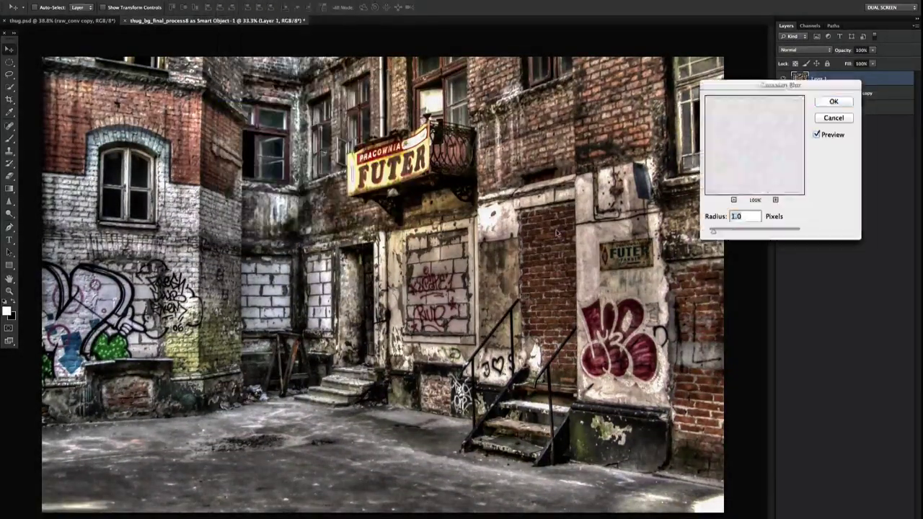
- Set the blurred courtyard copy to Soft Light and stamp the visible image into a new layer
left_click(793, 148)
key("ctrl+1")
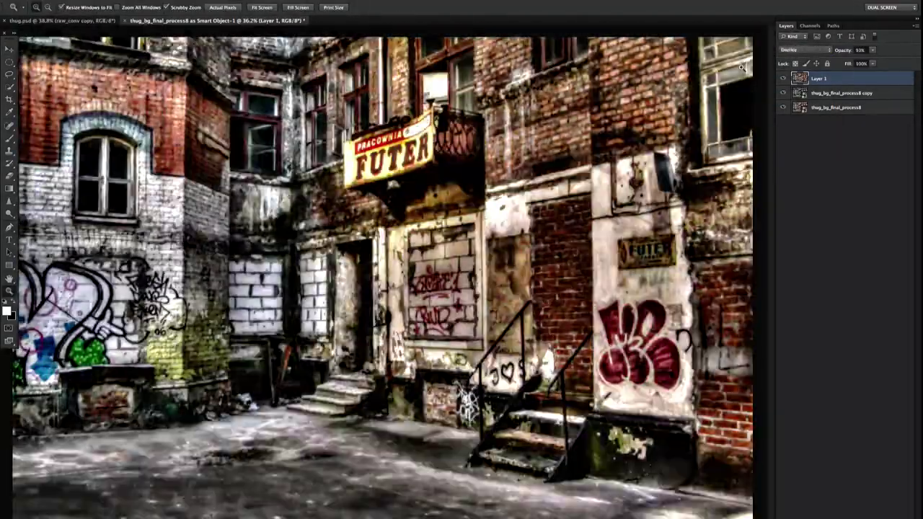
key("ctrl+shift+alt+e")
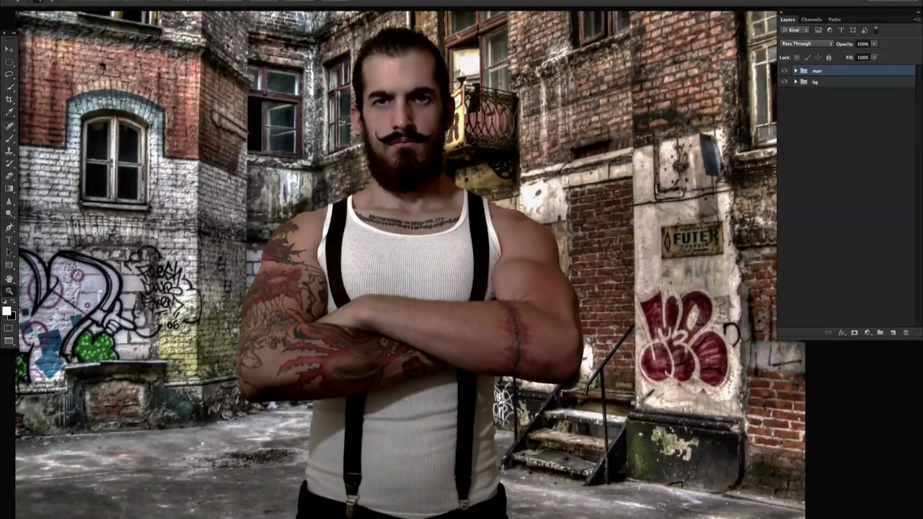
- Add a Yellow Photo Filter adjustment over everything, then bring up the Levels 1 settings
left_click(866, 332)
left_click(879, 426)
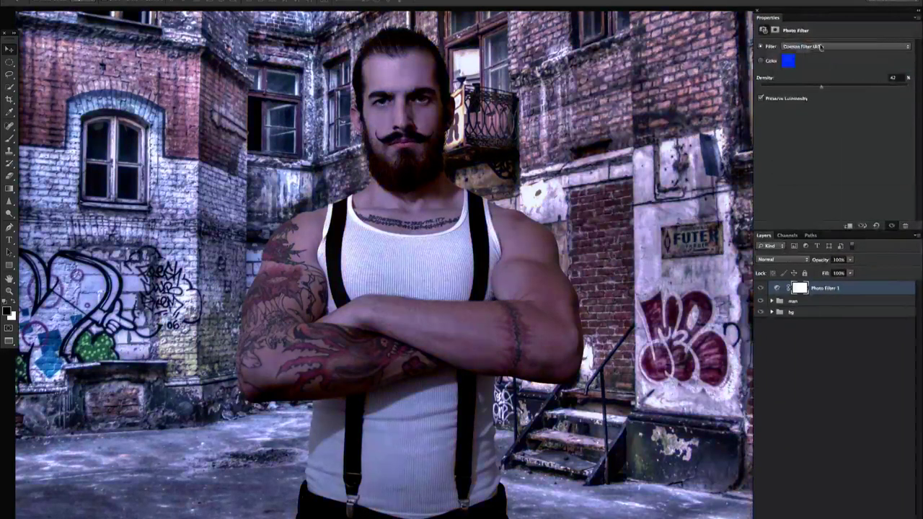
left_click(820, 46)
left_click(807, 56)
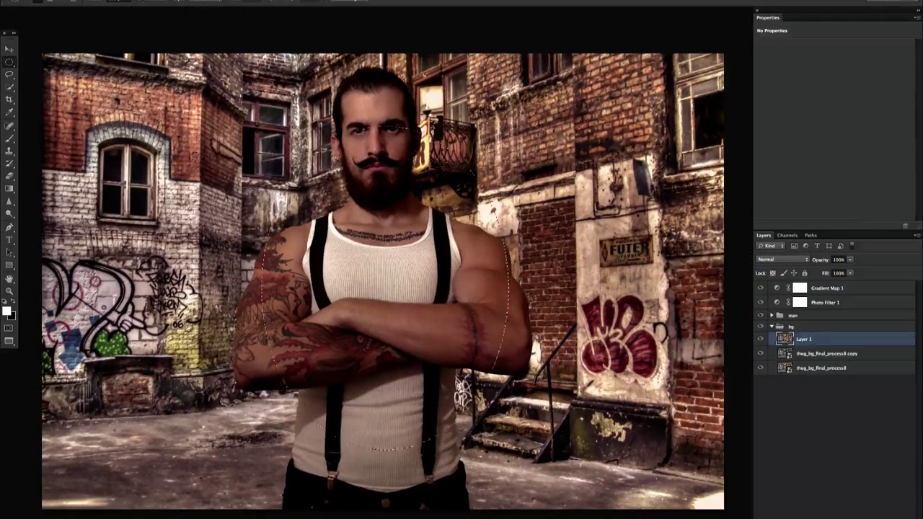
left_click(785, 339)
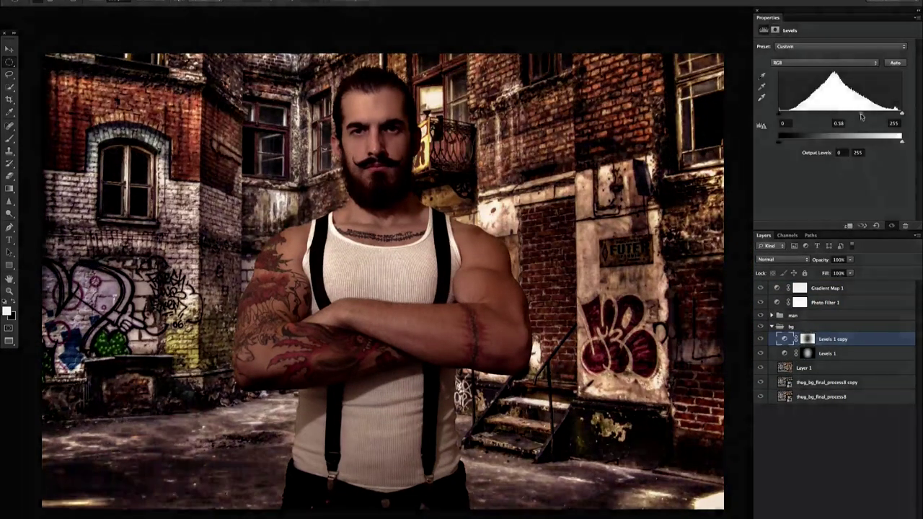
left_click(784, 354)
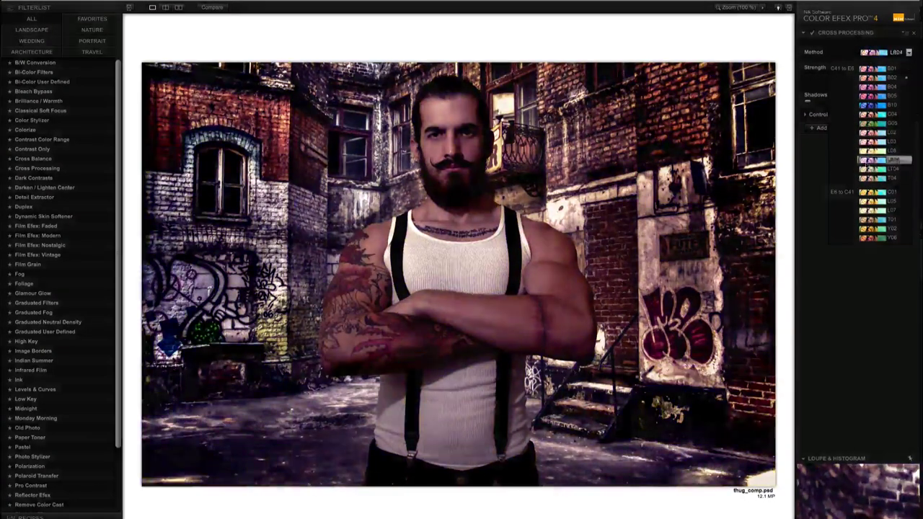
- Stack yellow-toned Cross Processing, Photo Stylizer and Color Stylizer, then apply back to Photoshop
left_click(876, 192)
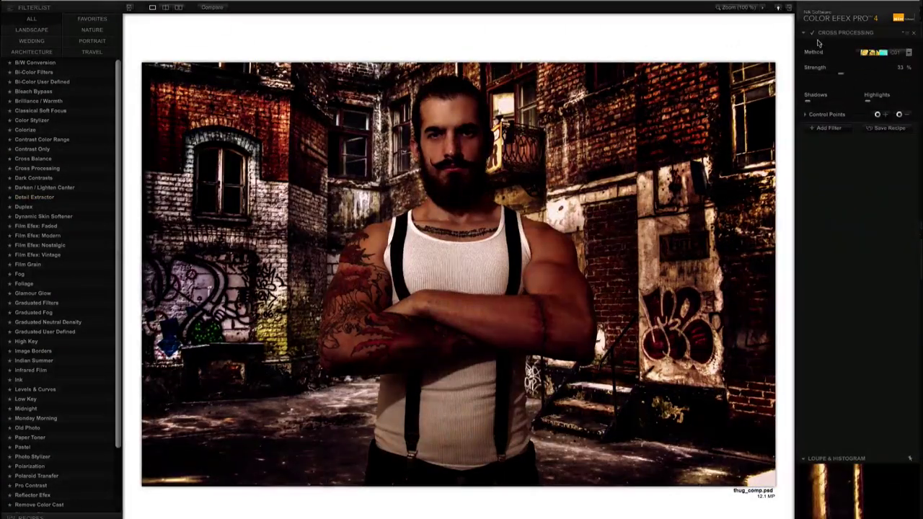
scroll(72, 288, "down", 3)
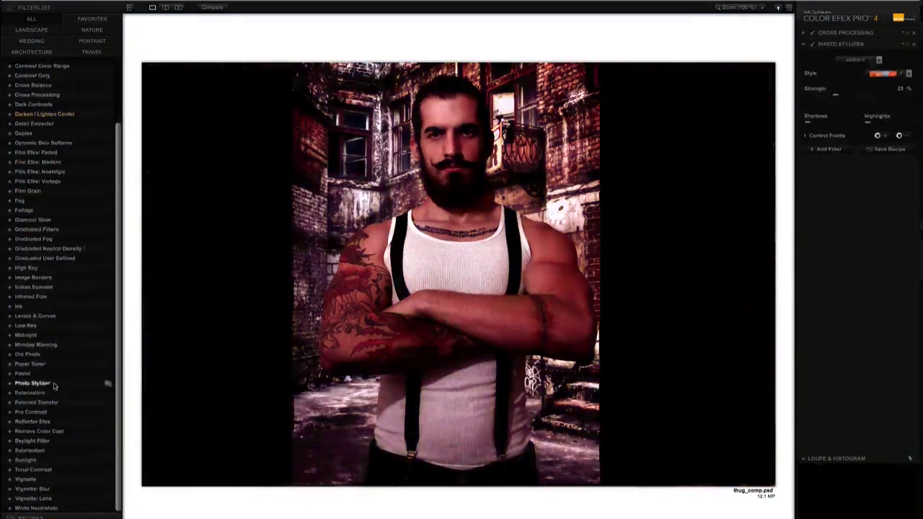
left_click(33, 383)
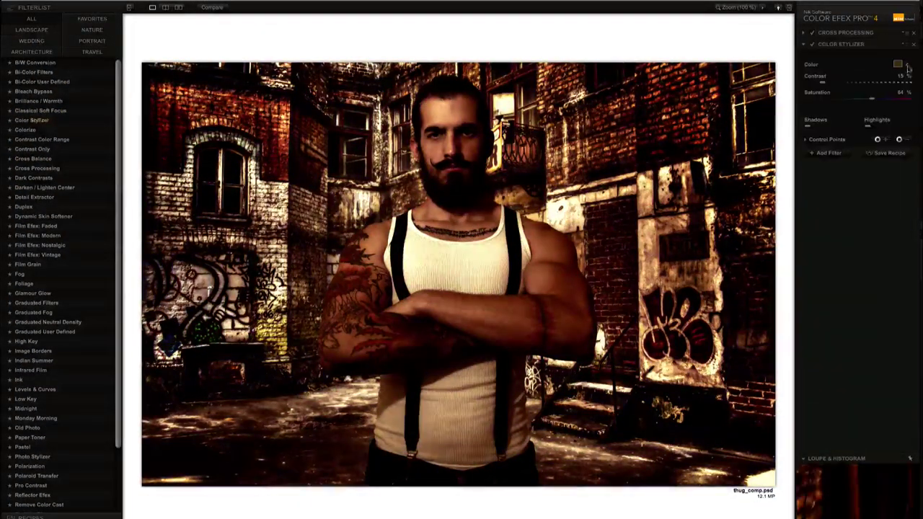
left_click(32, 120)
left_click(845, 507)
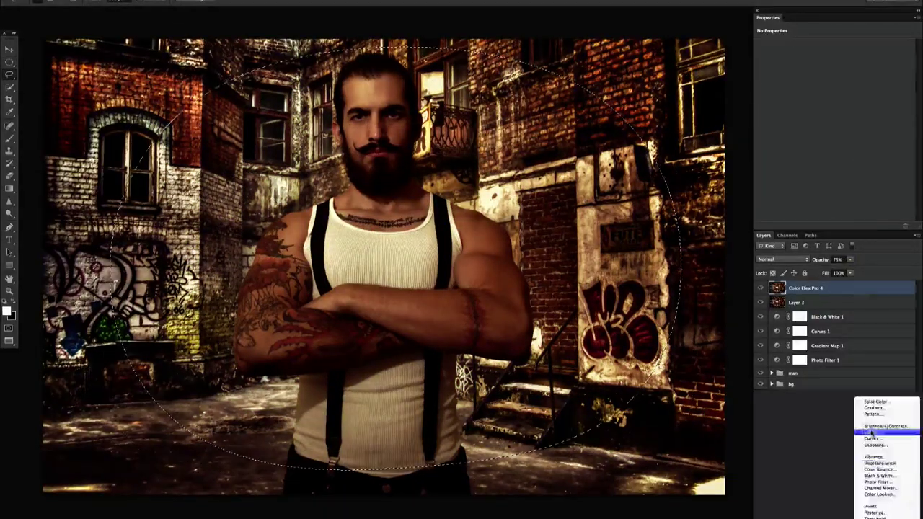
- Darken the edges on a blurred Soft Light layer and brighten the tattooed arm, face and hair
left_click(876, 432)
left_click(783, 259)
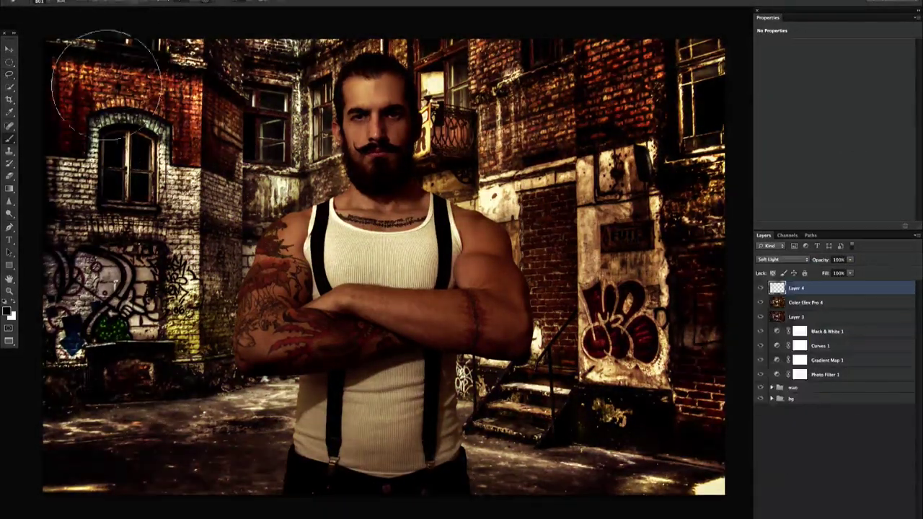
left_click_drag(109, 79, 671, 469)
key("f")
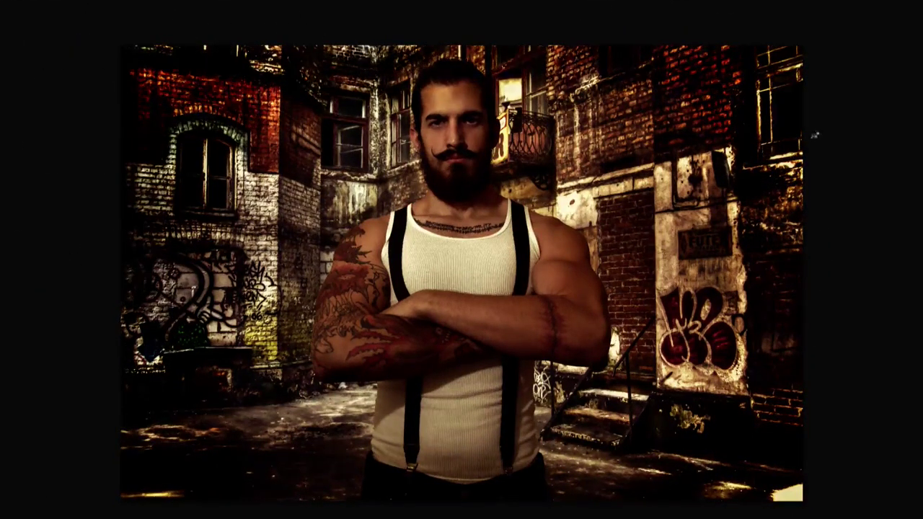
key("f")
key("ctrl+alt+f")
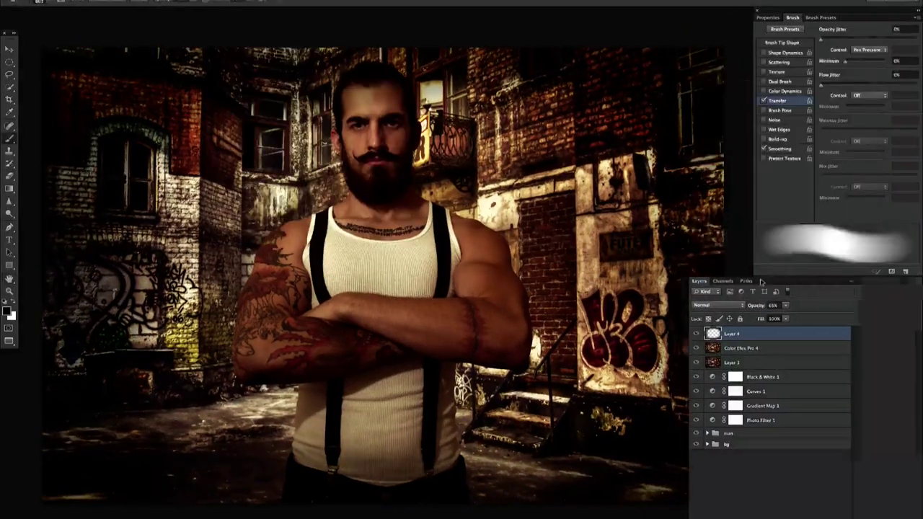
left_click_drag(517, 312, 361, 144)
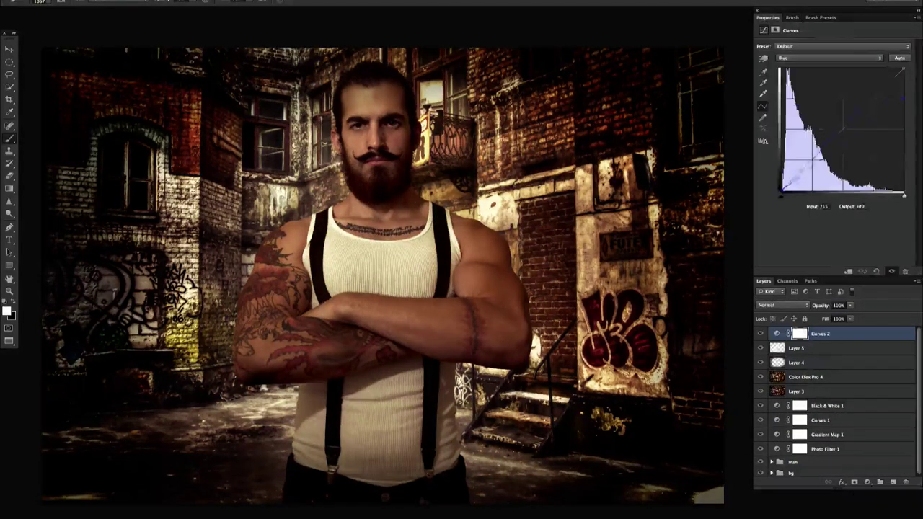
- Adjust the green Curves channel, lower saturation slightly, and fill the Hue/Saturation mask black
left_click(793, 58)
left_click(793, 48)
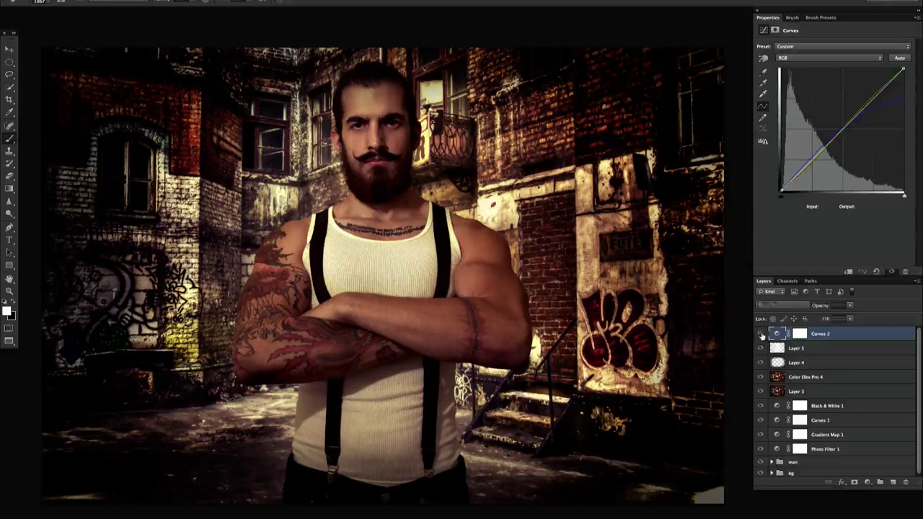
left_click_drag(833, 99, 821, 103)
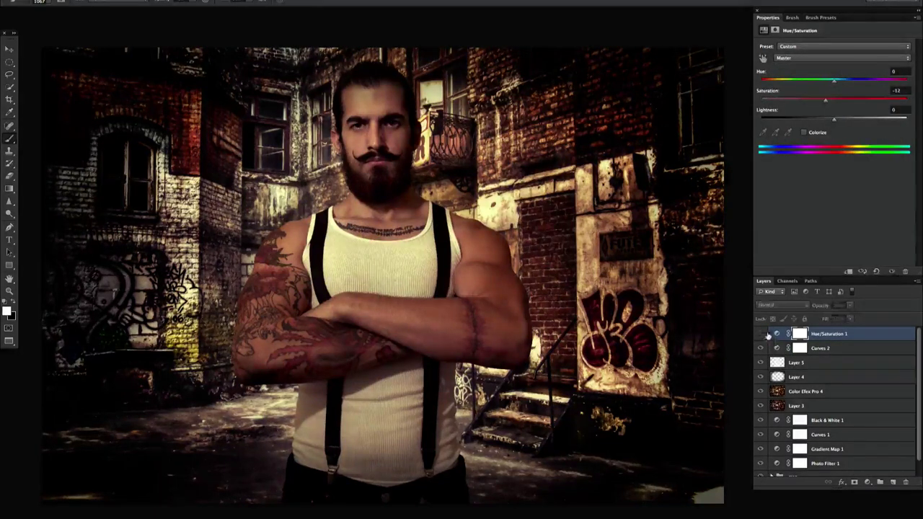
left_click(798, 334, "alt")
key("shift+BackSpace")
key("Return")
left_click(799, 334, "shift")
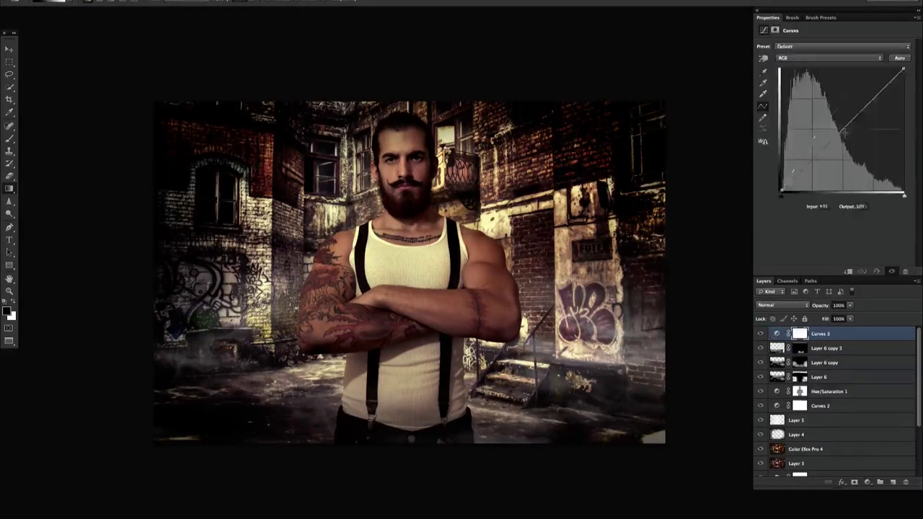
- Fill the layer mask with black and adjust the curve's blue channel
key("Return")
key("ctrl+d")
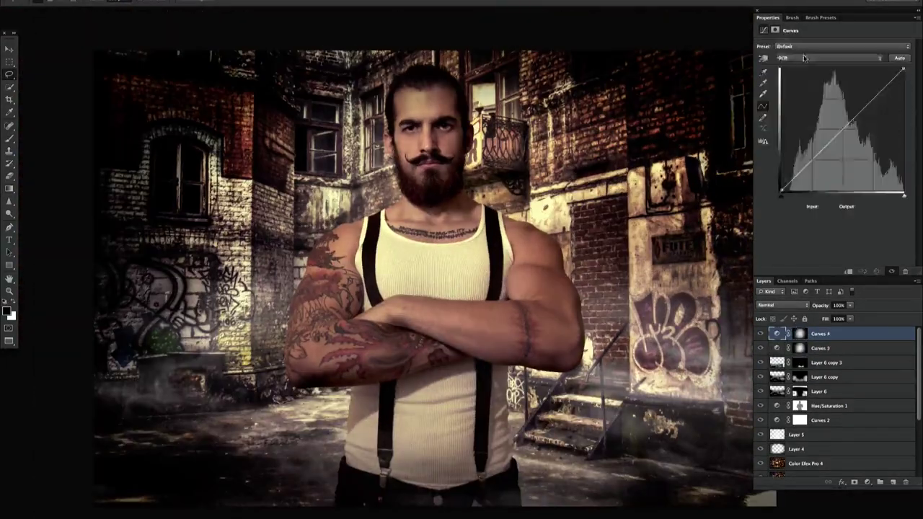
left_click(829, 58)
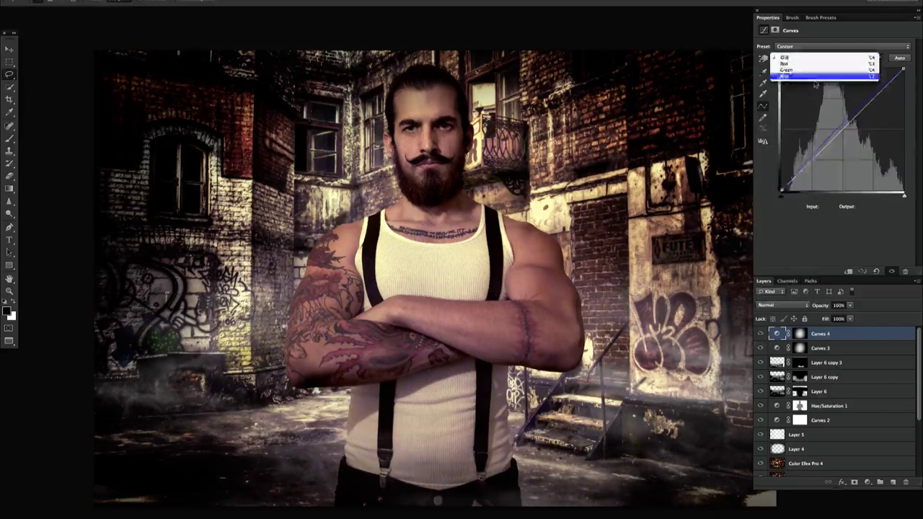
left_click(822, 76)
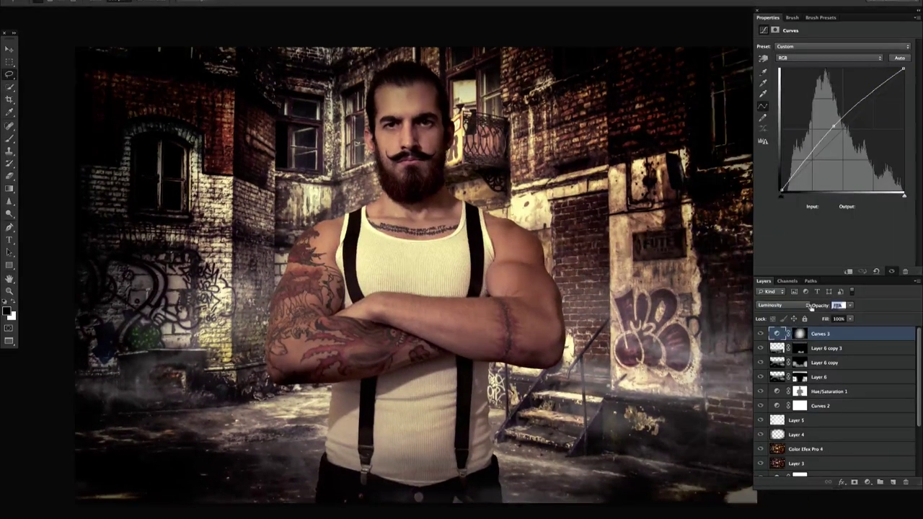
left_click_drag(535, 292, 536, 272)
- Add Layer 7 and paint black shadow along the bottom of the image
key("ctrl+alt+shift+e")
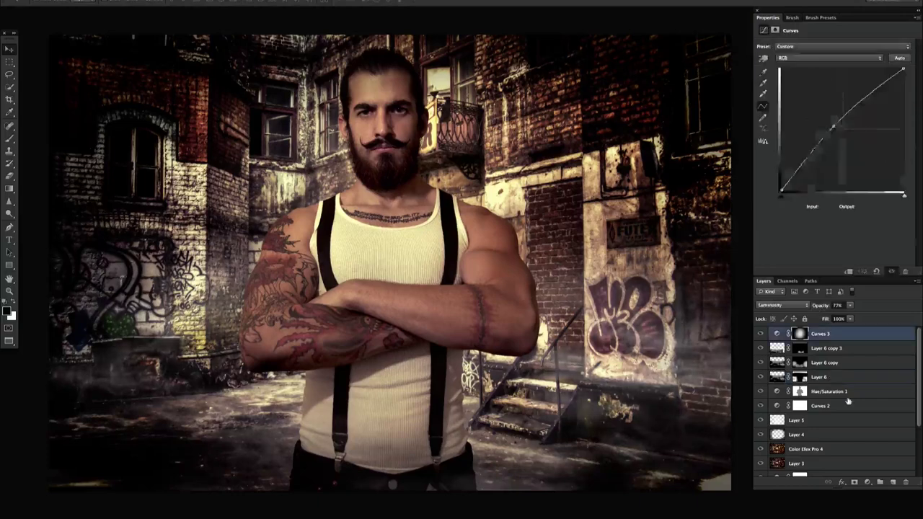
left_click(783, 305)
key("Escape")
key("b")
left_click_drag(648, 476, 206, 478)
left_click_drag(635, 498, 221, 503)
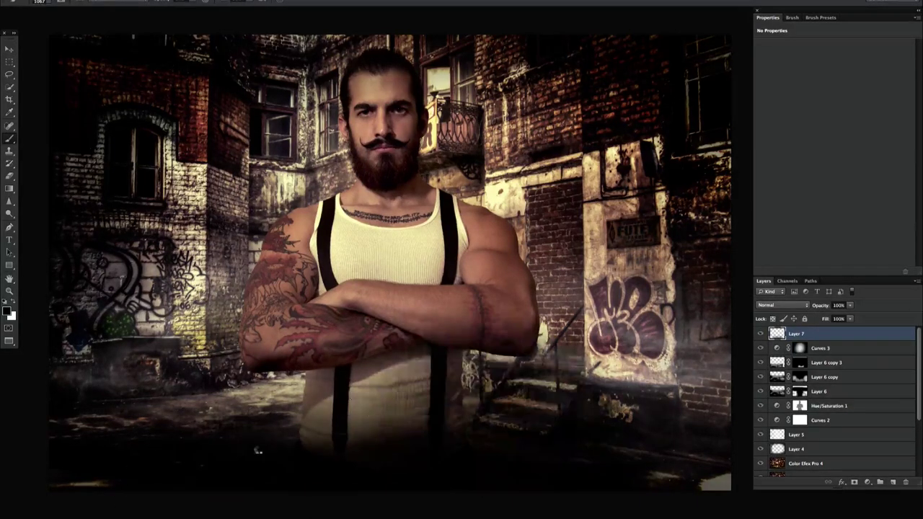
- Add a Curves 4 adjustment masked to the man's silhouette
key("ctrl+m")
key("alt+4")
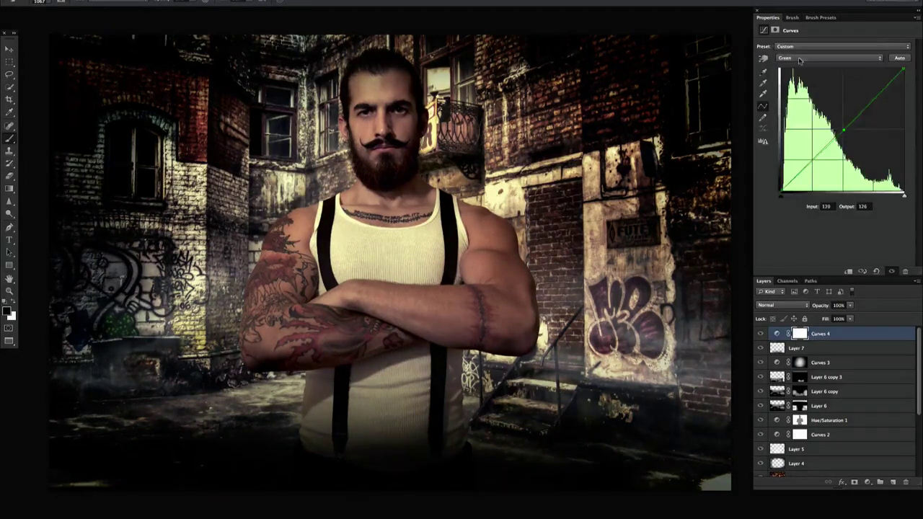
key("Return")
left_click(777, 335)
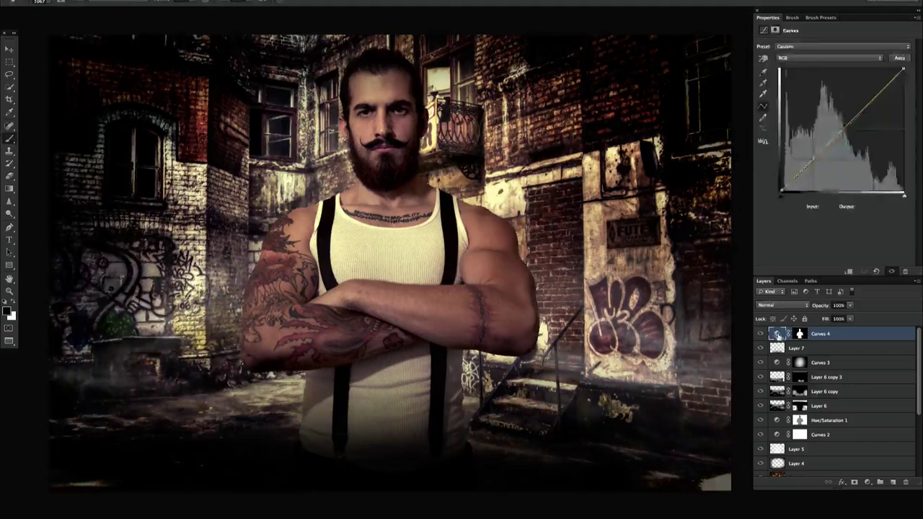
- Lower Layer 7's shadow opacity to 63% and check the arm up close
left_click(779, 348)
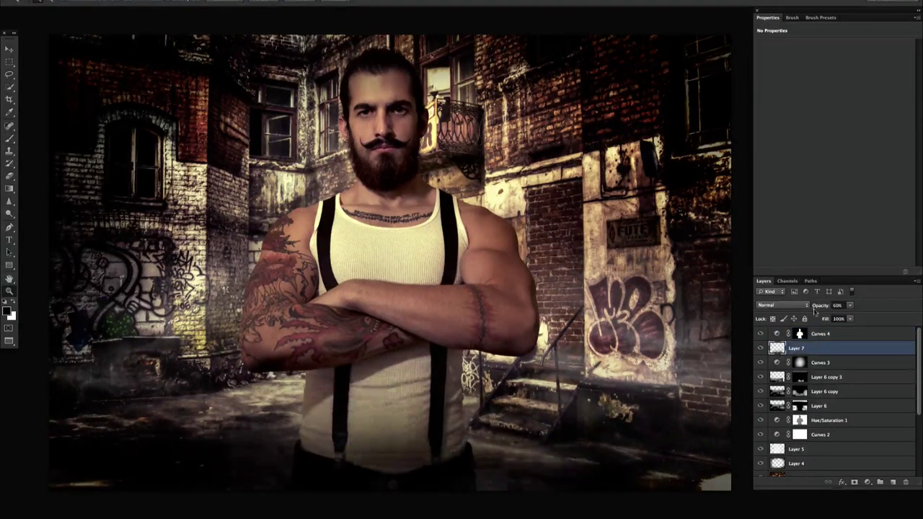
left_click(760, 348)
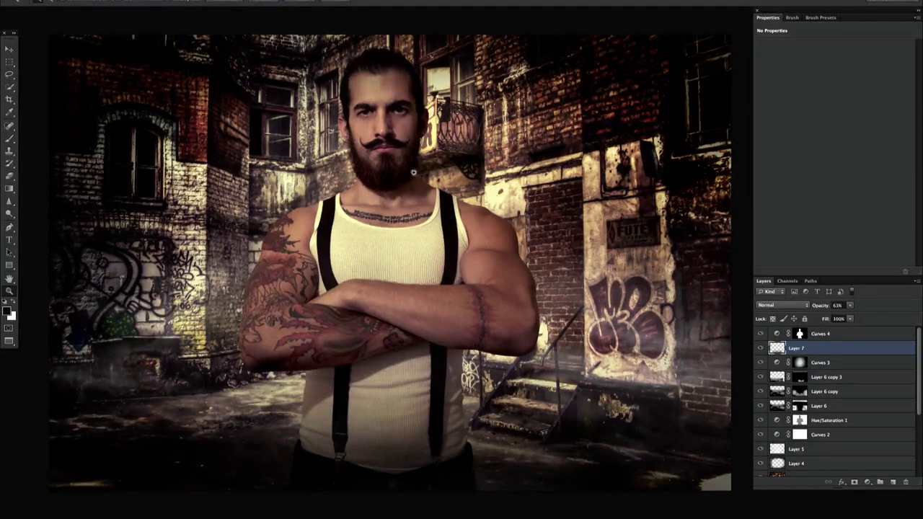
mouse_move(413, 172)
left_mouse_down()
mouse_move(438, 381)
mouse_move(438, 206)
mouse_move(36, 294)
left_mouse_up()
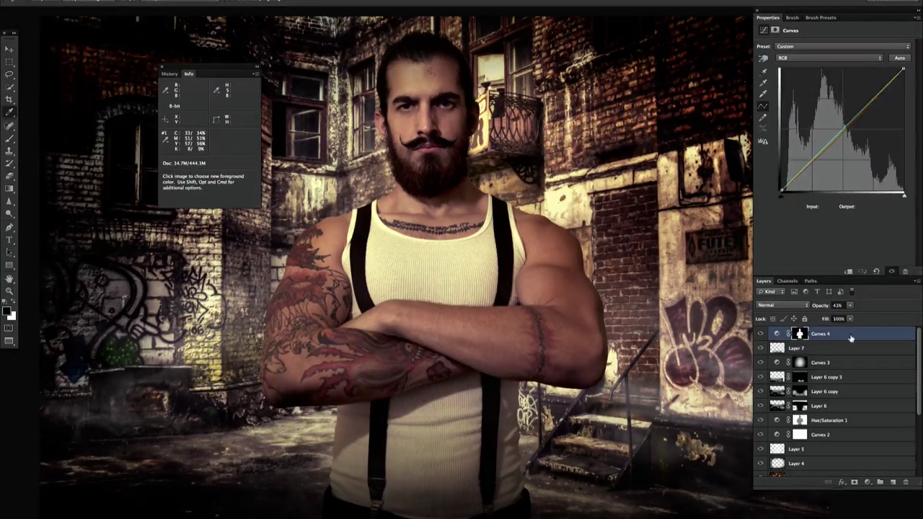
- Add Curves 5, raising the red and green curves to warm the image
left_click(867, 482)
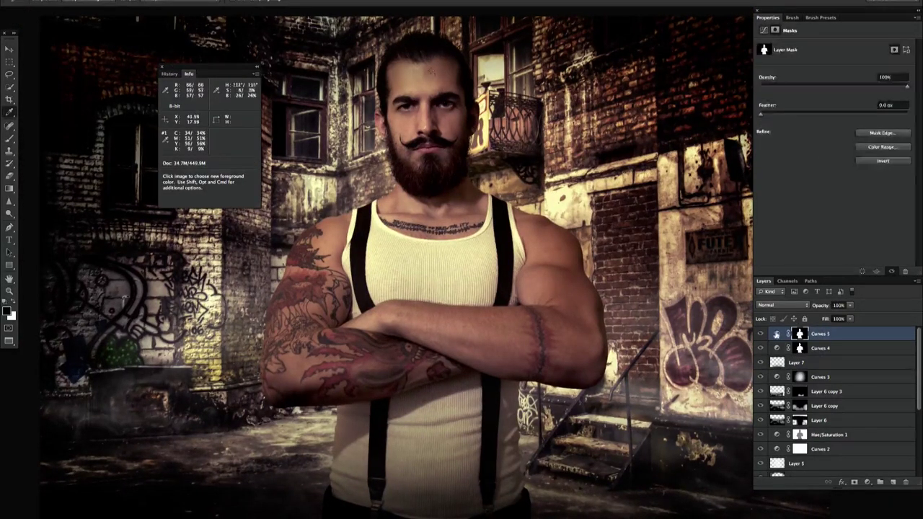
key("alt+3")
left_click_drag(834, 137, 837, 122)
left_click(801, 64)
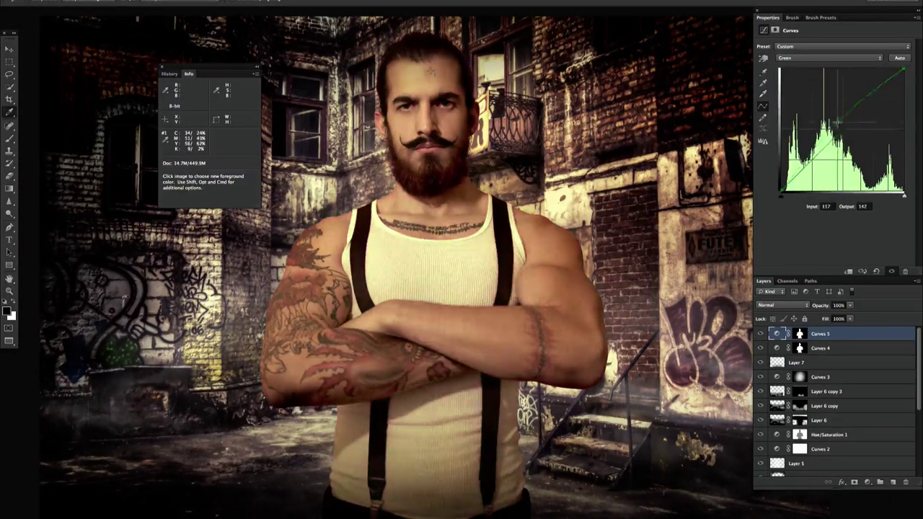
key("alt+2")
key("1")
key("2")
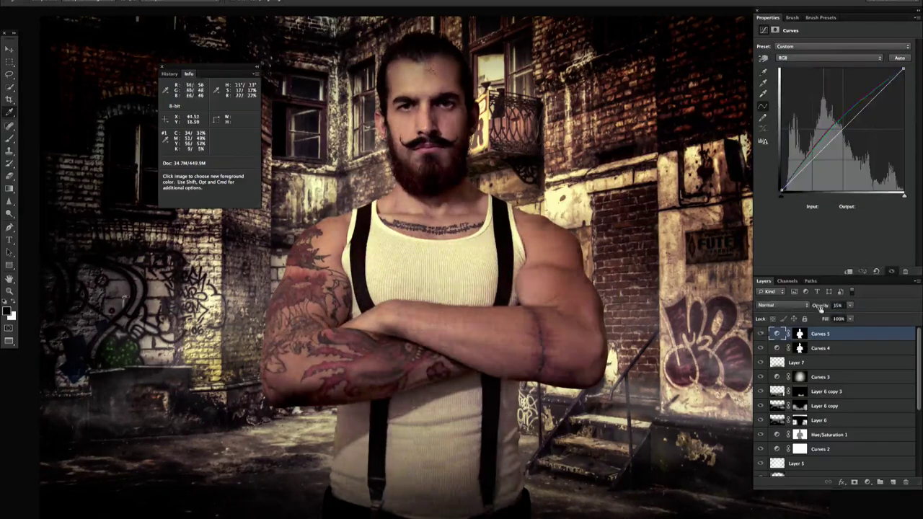
- Paint the Curves 5 mask over the man's skin and review it as a red overlay
left_click(797, 333)
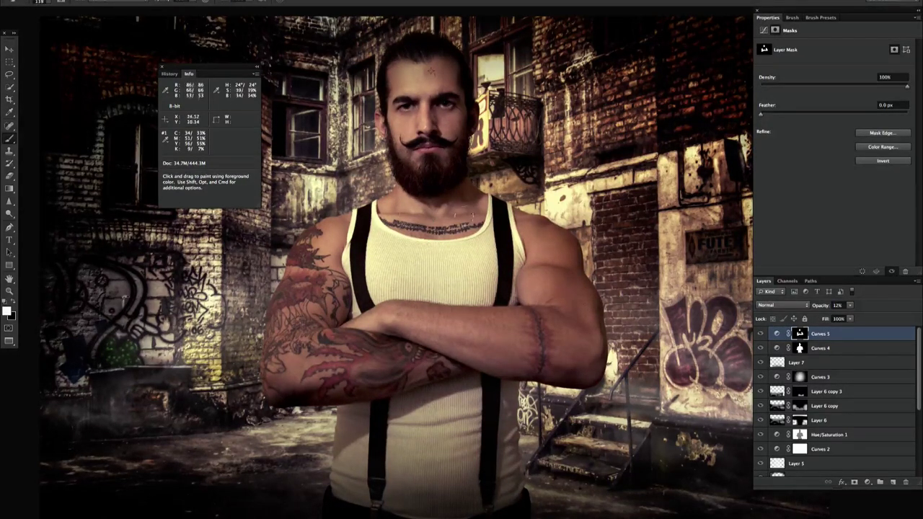
left_click_drag(798, 347, 799, 333)
key("0")
left_click(776, 333)
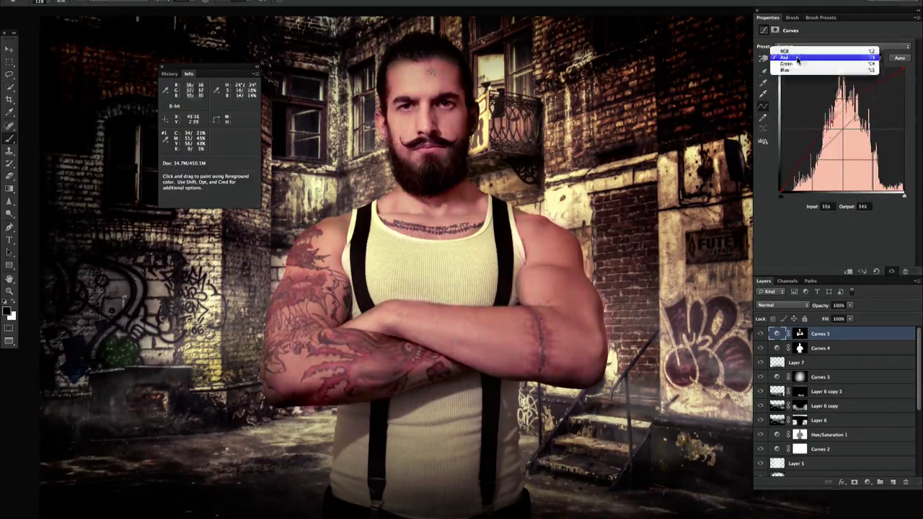
left_click(784, 51)
key("alt+3")
key("alt+4")
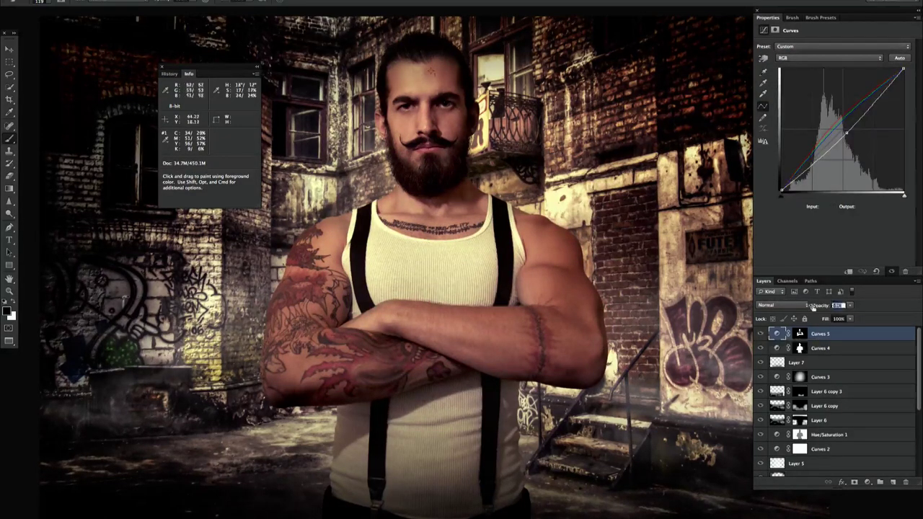
key("backslash")
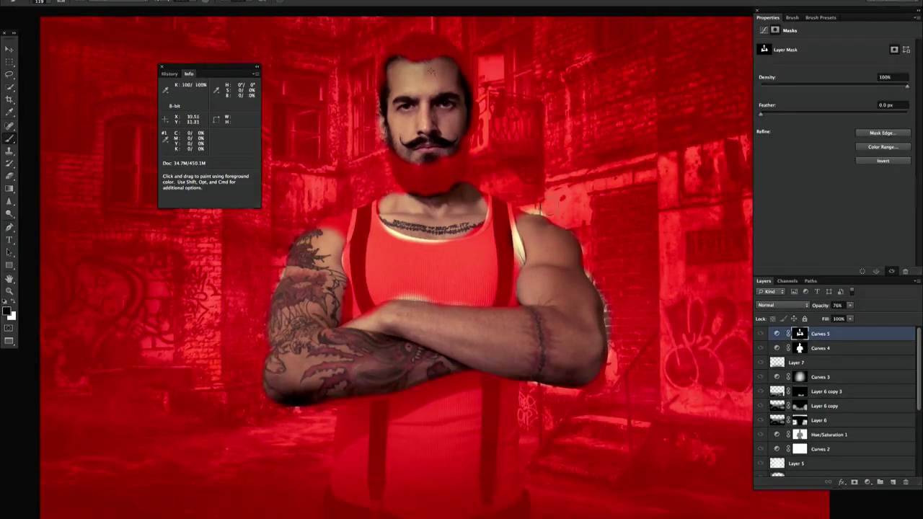
key("backslash")
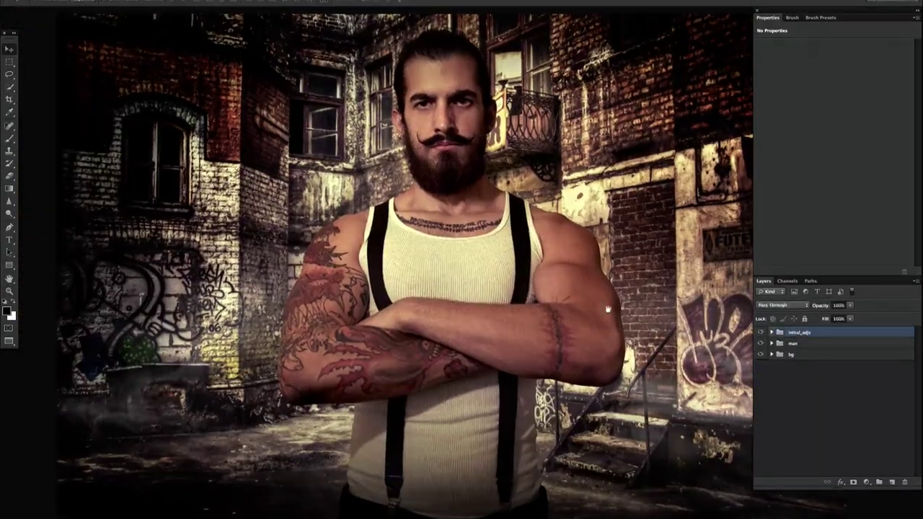
- Set up the brush and toggle the skin db layer to compare the shading
key("F5")
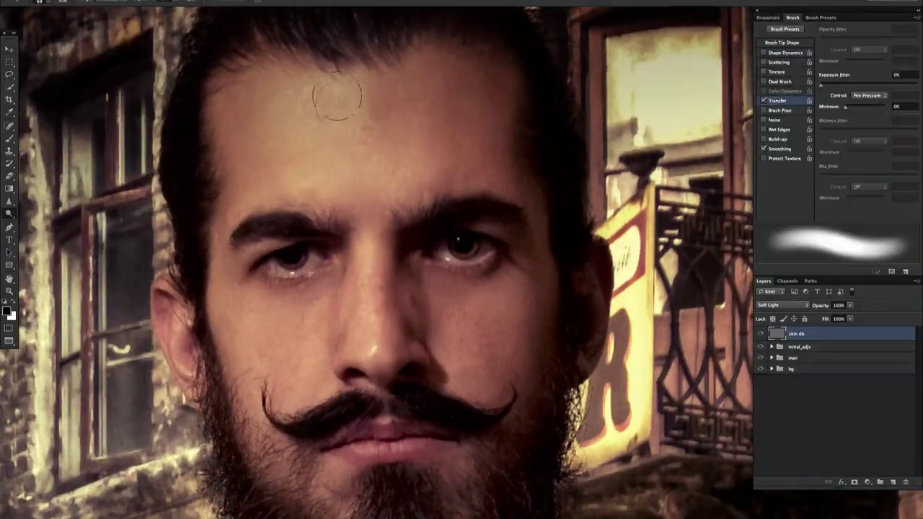
scroll(227, 440, "down", 2)
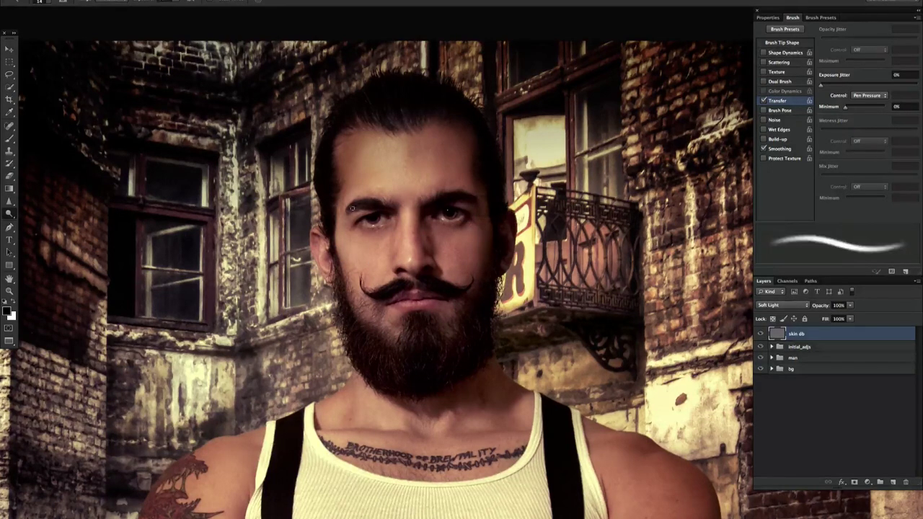
left_click(761, 333)
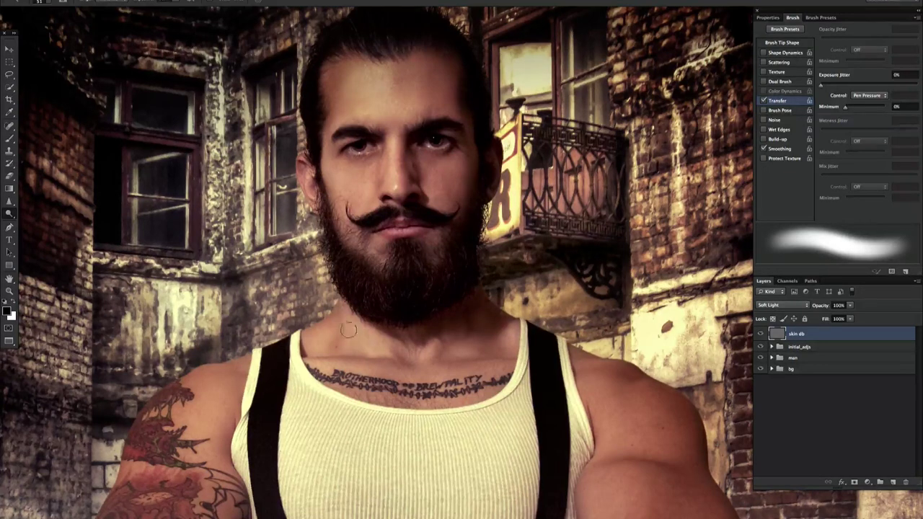
- Inspect the dodge-and-burn across the image, then zoom in on the face and beard
scroll(182, 442, "down", 3)
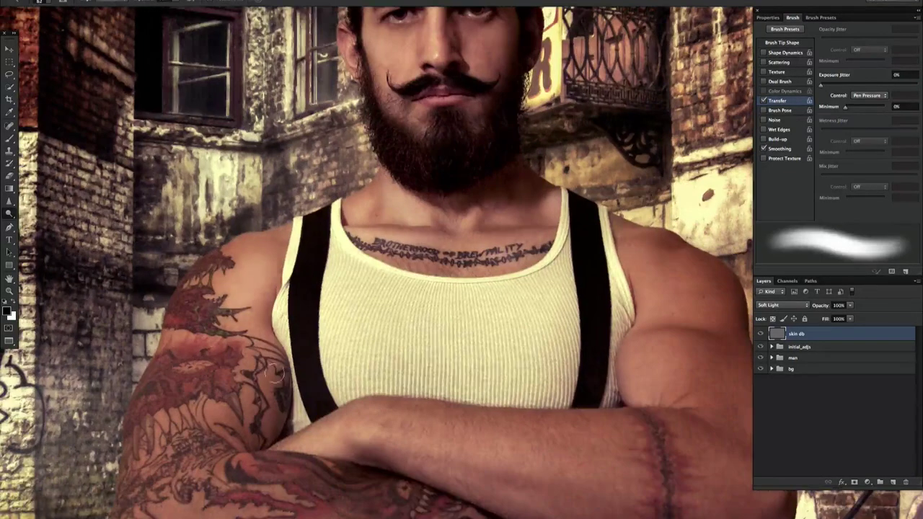
scroll(182, 443, "down", 2)
scroll(182, 443, "down", 2)
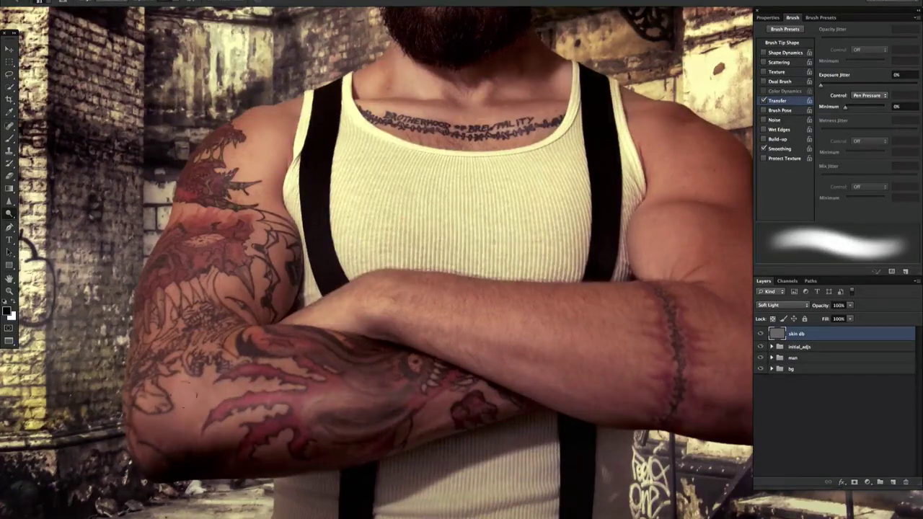
scroll(184, 406, "right", 3)
scroll(599, 300, "right", 5)
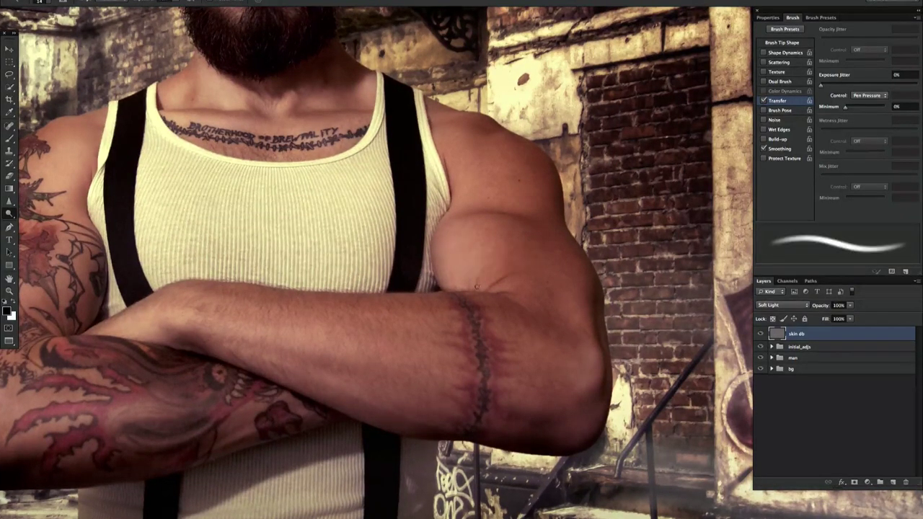
scroll(554, 223, "up", 3)
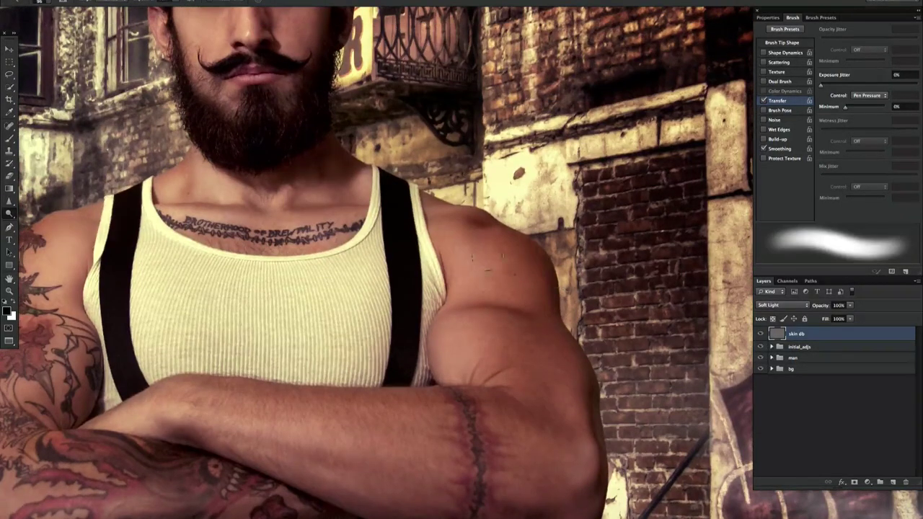
key("ctrl+0")
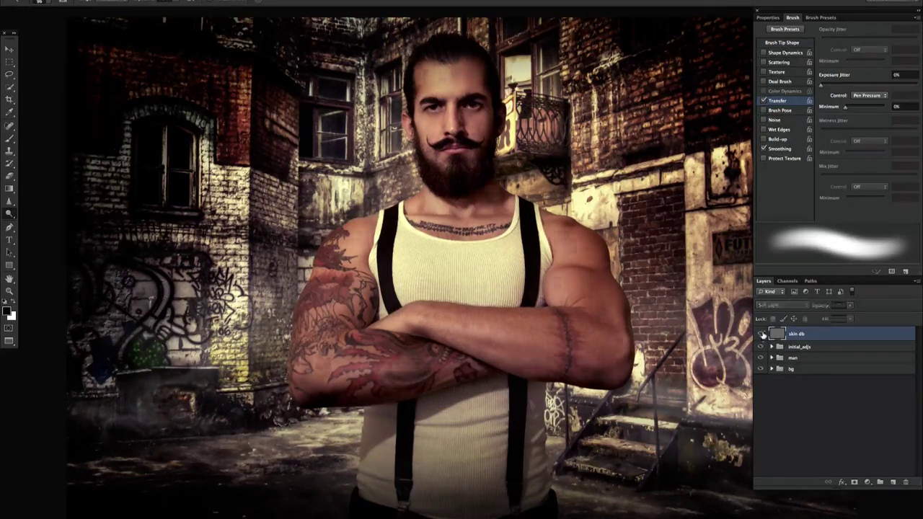
key("ctrl+plus")
key("ctrl+plus")
key("ctrl+plus")
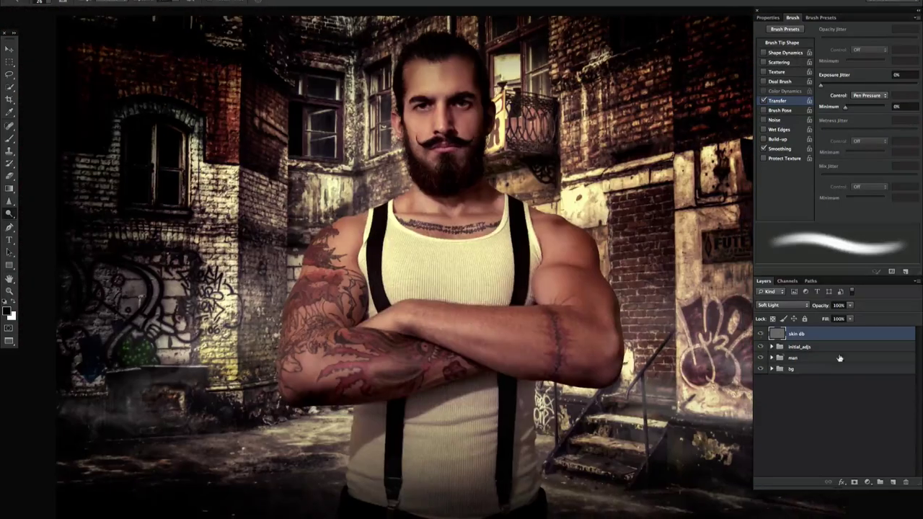
key("l")
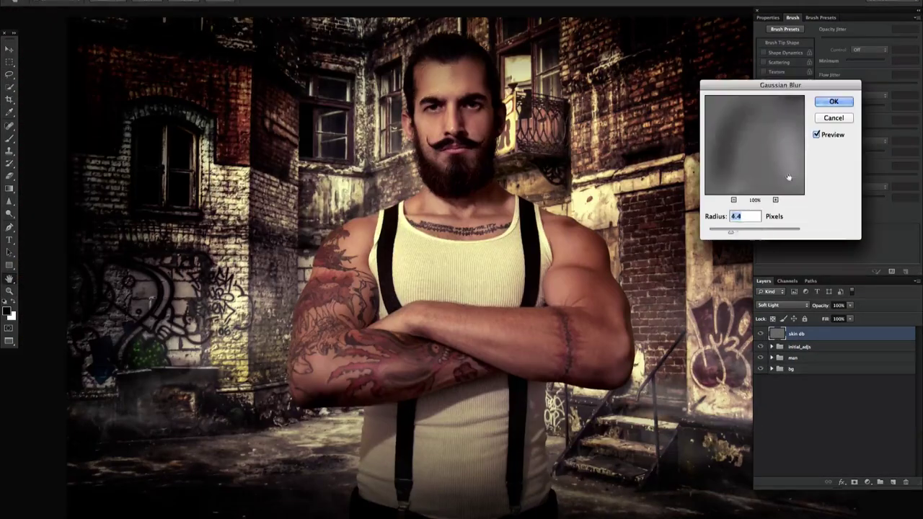
- Apply the Gaussian Blur and resize the soft brush for dodging and burning
key("Return")
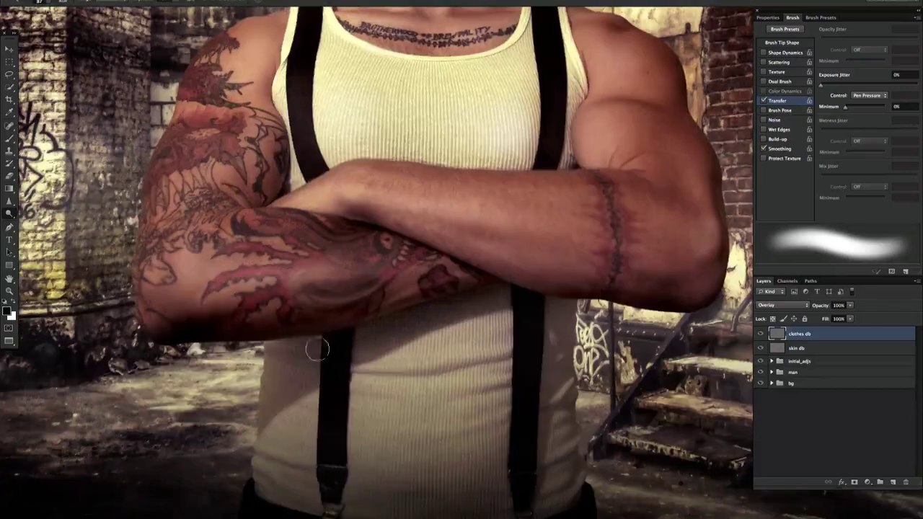
left_click_drag(317, 350, 303, 350)
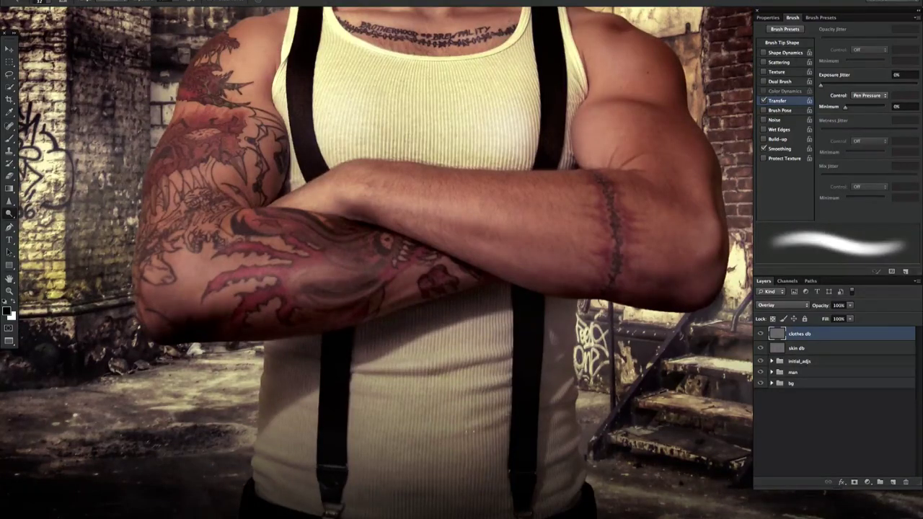
key("bracketleft")
key("bracketright")
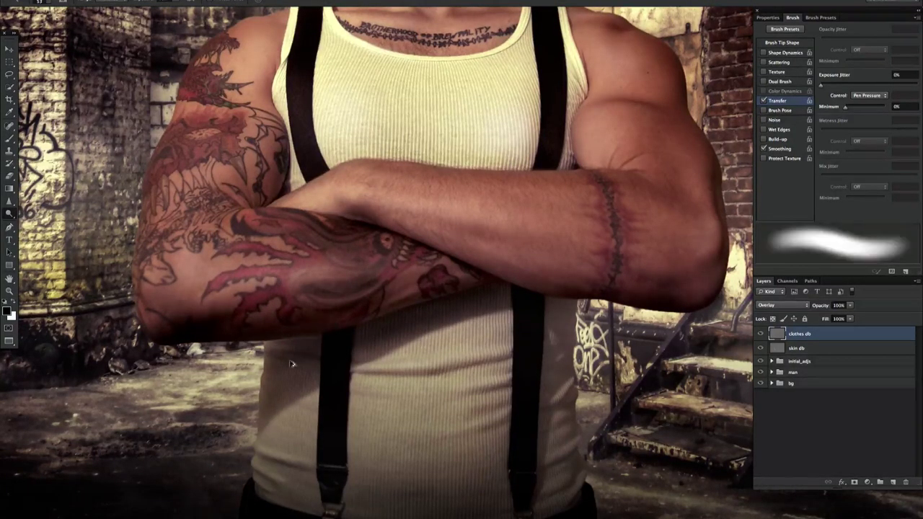
key("bracketright")
key("bracketright")
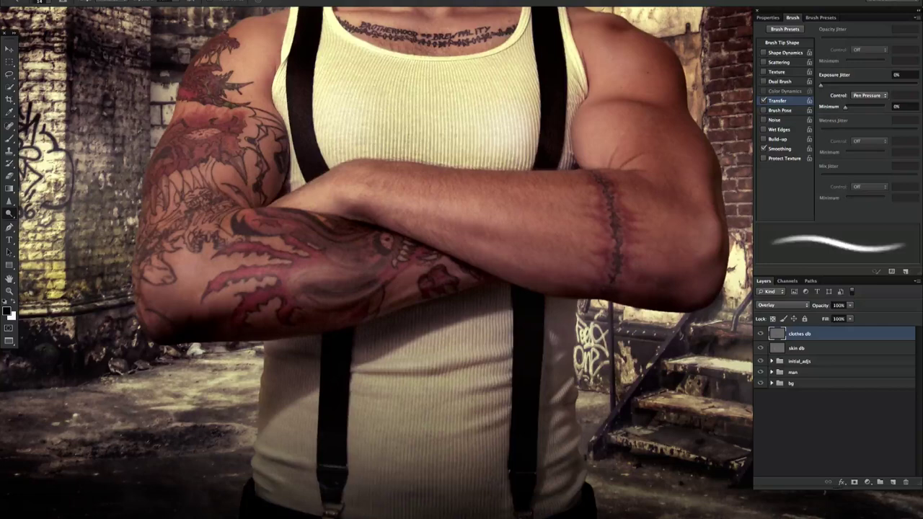
left_click_drag(339, 498, 328, 497)
- Shade the tank top's upper chest, switching between the skin db and clothes db layers
key("ctrl+0")
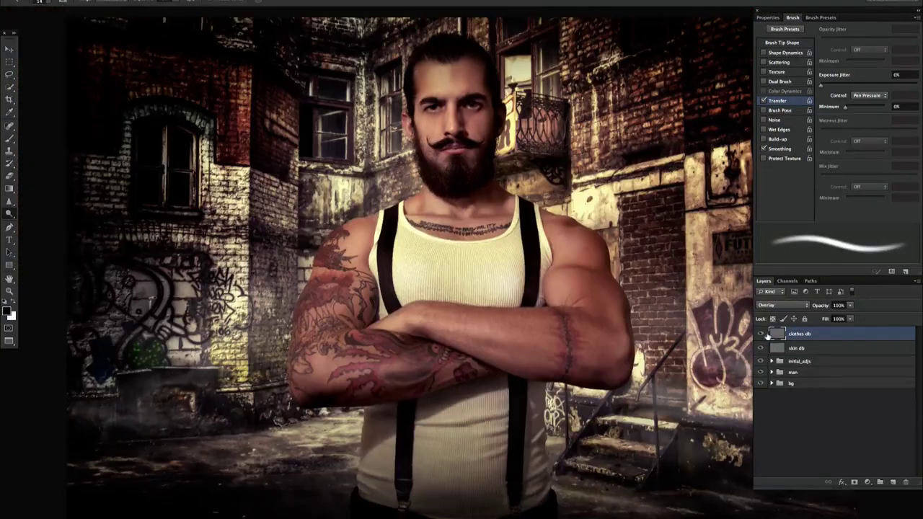
left_click_drag(493, 284, 534, 250)
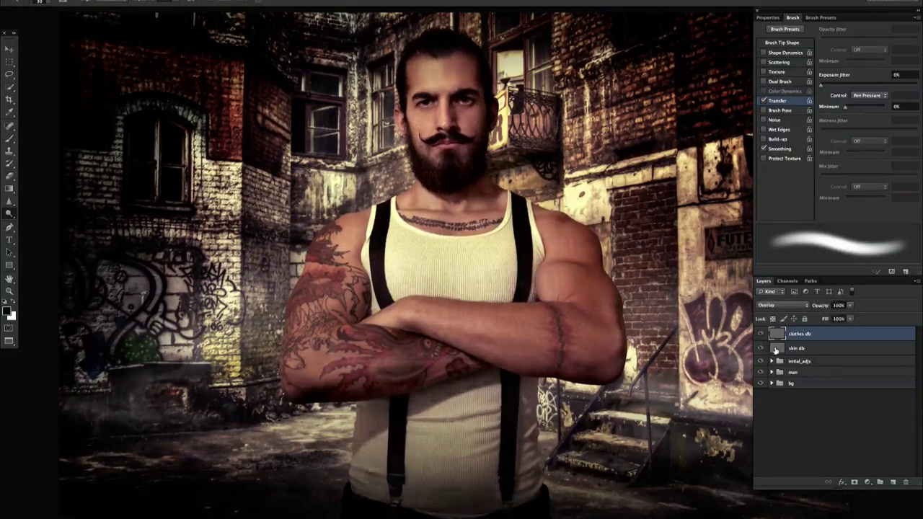
left_click(786, 348)
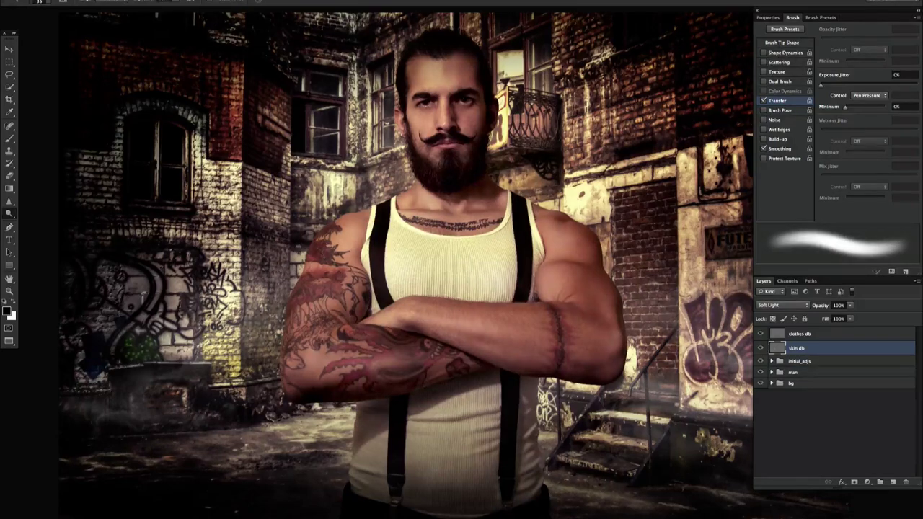
key("alt+bracketright")
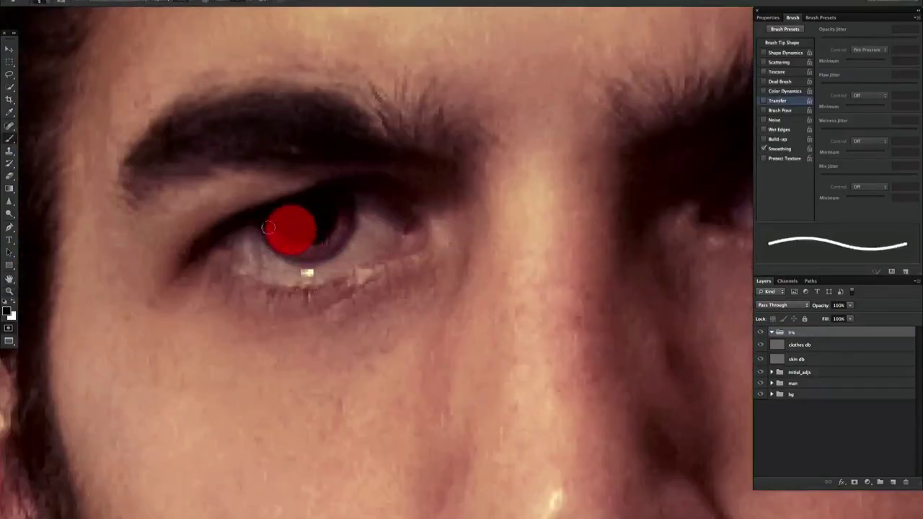
- Paint Quick Mask over both irises and the whites of the eyes
left_click_drag(268, 228, 268, 232)
left_click_drag(474, 181, 489, 210)
mouse_move(465, 175)
left_mouse_down()
mouse_move(588, 212)
mouse_move(426, 206)
left_mouse_up()
left_click_drag(567, 209, 564, 197)
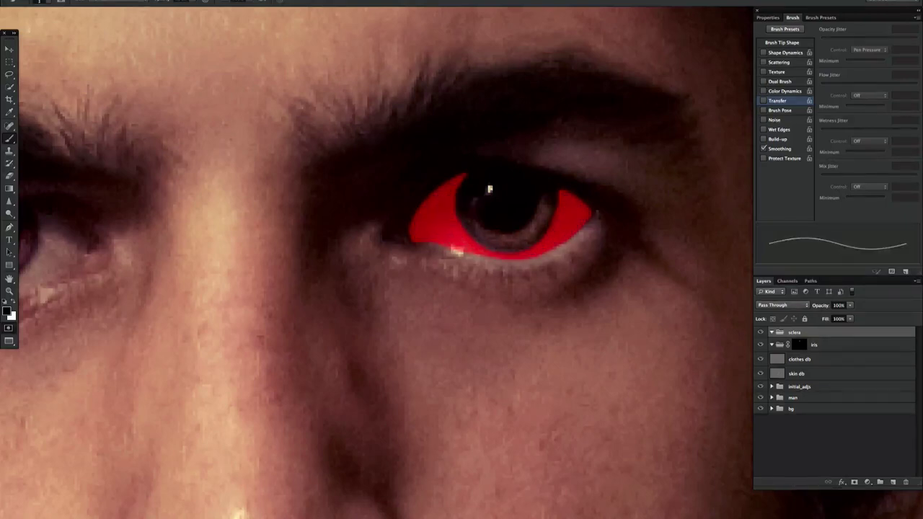
mouse_move(201, 288)
left_mouse_down()
mouse_move(264, 313)
mouse_move(346, 256)
mouse_move(248, 317)
mouse_move(337, 255)
mouse_move(317, 288)
mouse_move(198, 285)
left_mouse_up()
- Turn the painted area into the sclera group's mask and preview it as an overlay
key("q")
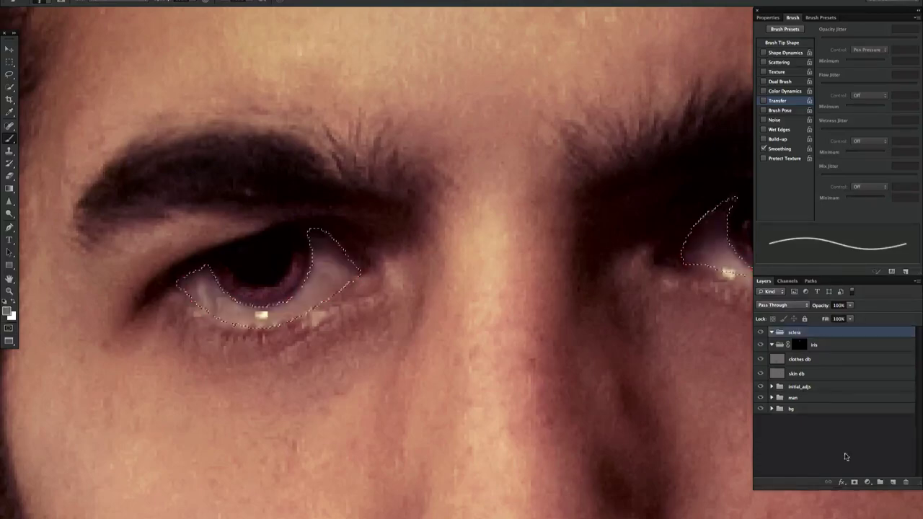
left_click(867, 482)
scroll(346, 298, "left", 5)
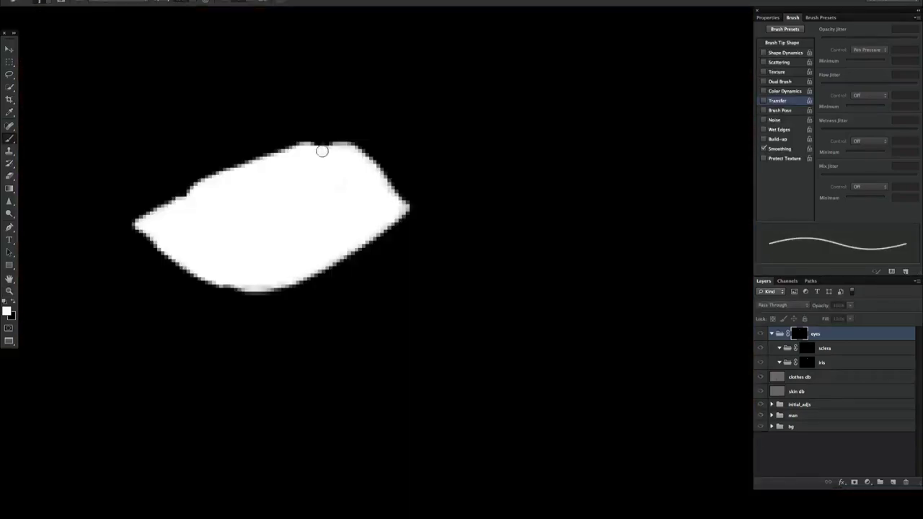
key("backslash")
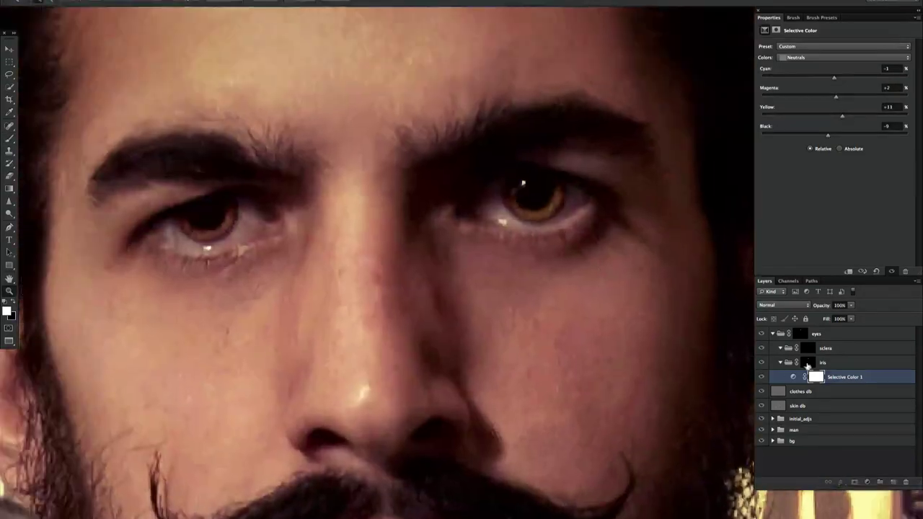
- Adjust the iris group mask and Hue/Saturation 2, then add a new empty layer
left_click(807, 362)
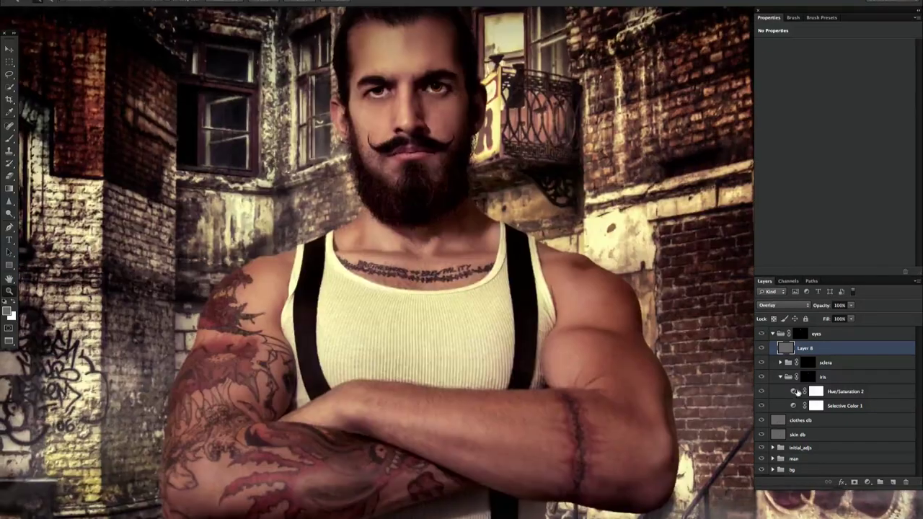
left_click(793, 391)
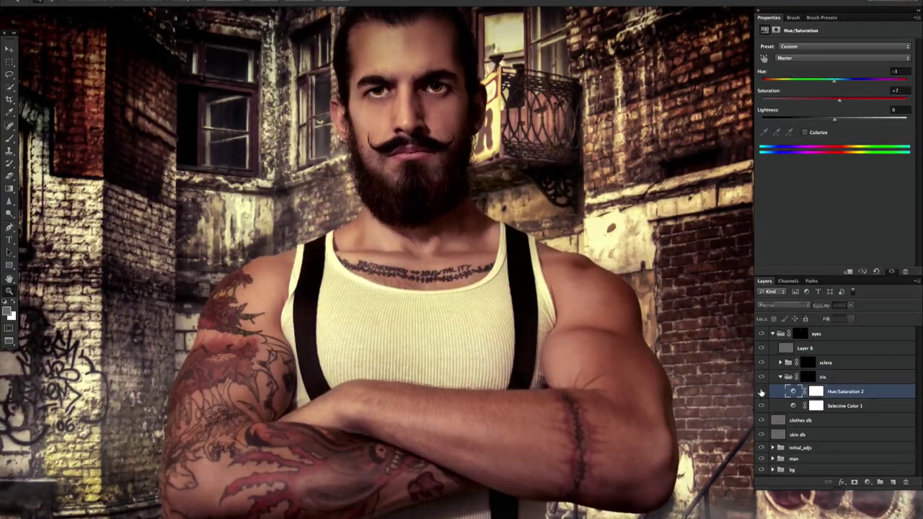
key("ctrl+shift+alt+n")
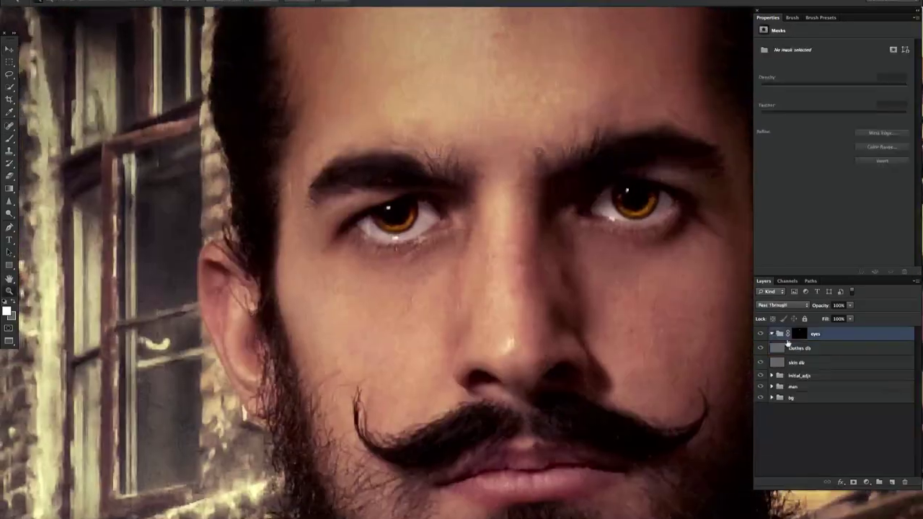
- Set the new face_deets_db layer to Overlay blending and review it above the eyes group
left_click(787, 305)
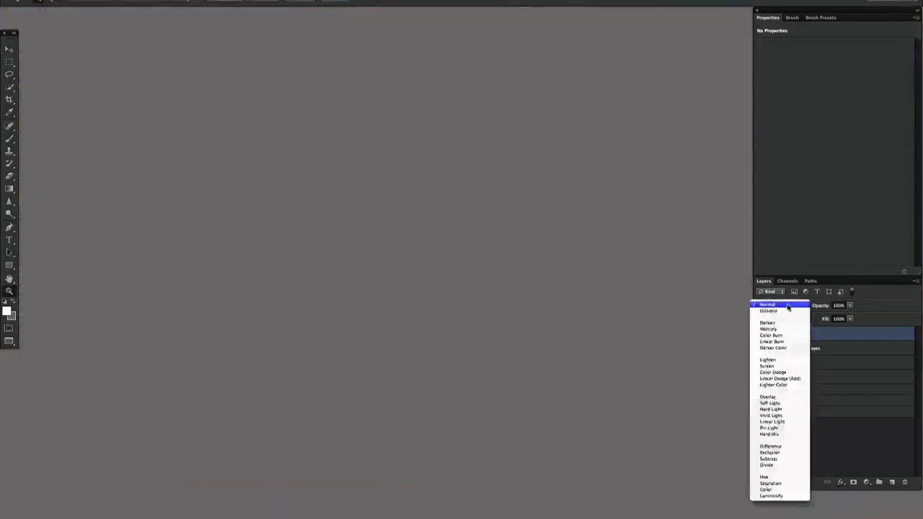
left_click(767, 397)
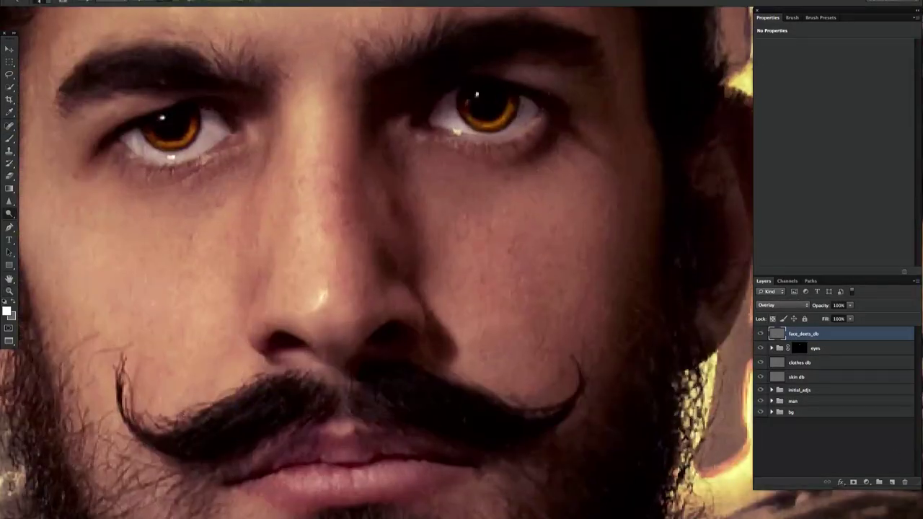
left_click(771, 349)
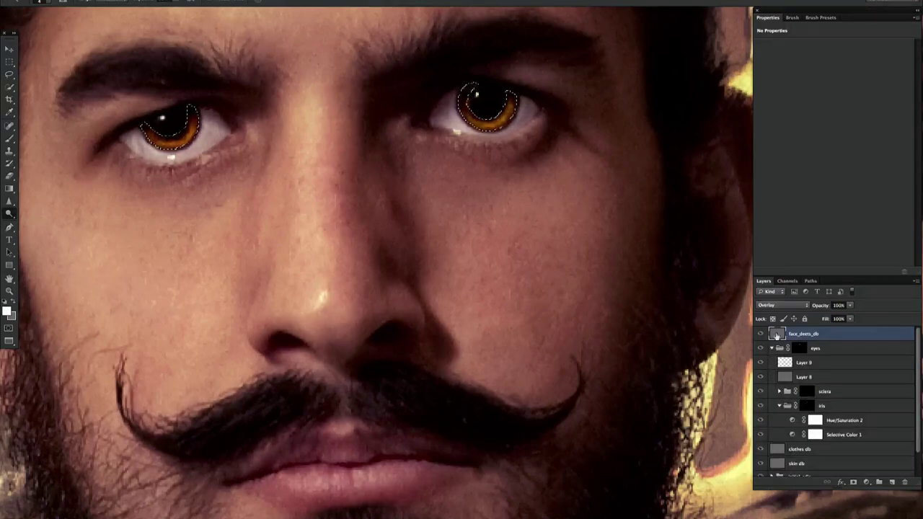
key("ctrl+minus")
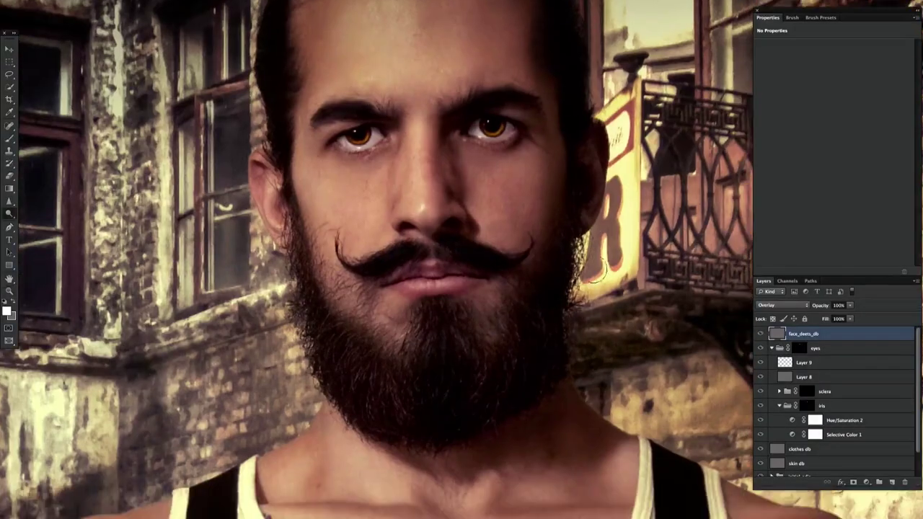
scroll(447, 397, "up", 4)
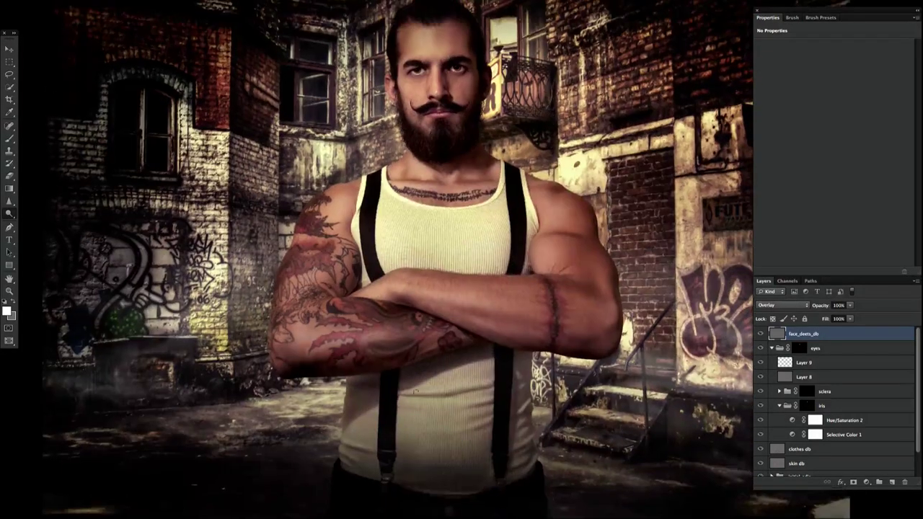
- Refine the masks on the model_sharp and bg_sharp layers
scroll(443, 347, "up", 2)
key("x")
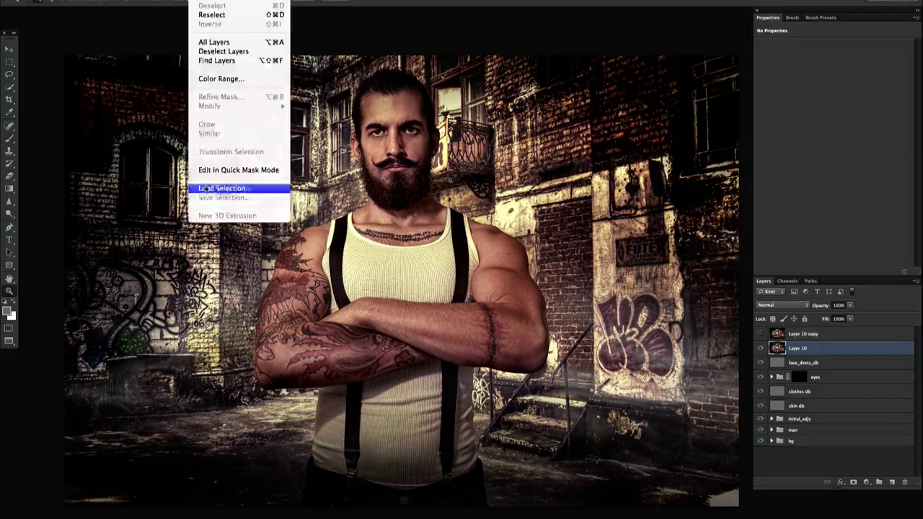
left_click(788, 334)
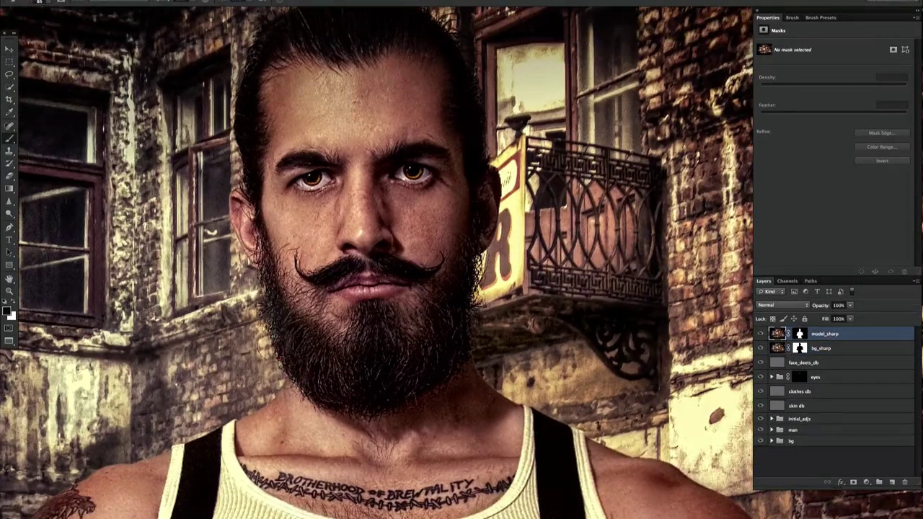
left_click(799, 334)
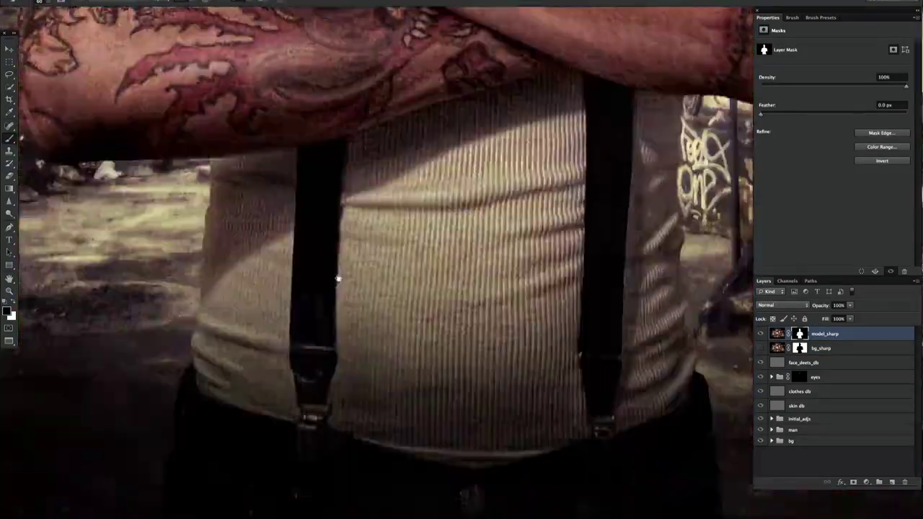
left_click(776, 348)
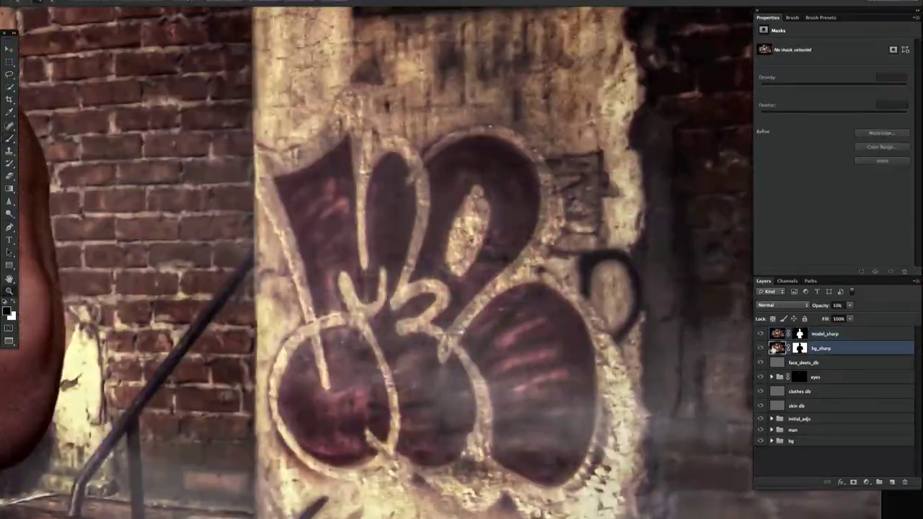
left_click(777, 334)
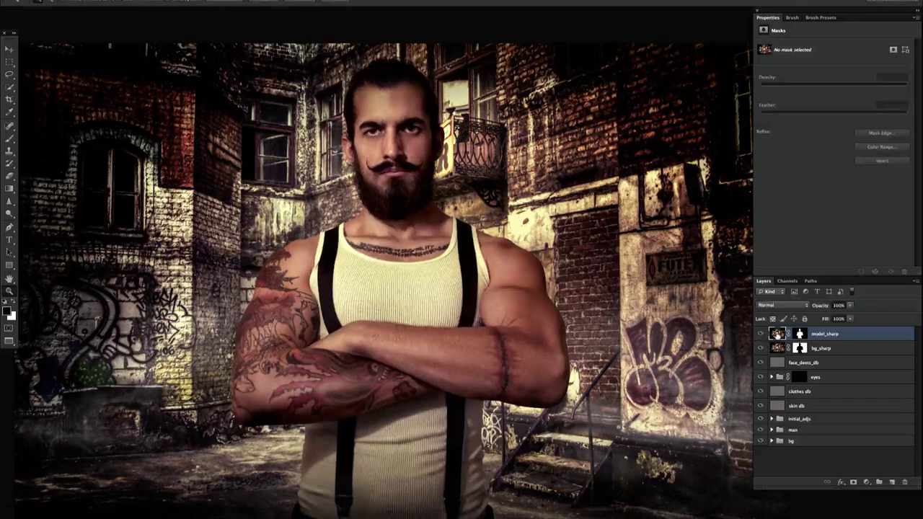
- Run Color Efex Pro 4 on the composite with the Detail Extractor filter
left_click(370, 206)
left_click(887, 52)
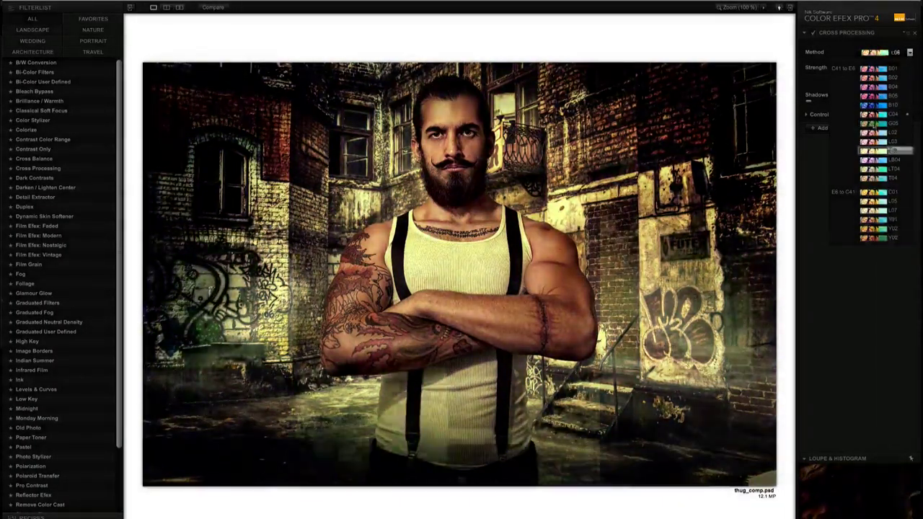
left_click(42, 197)
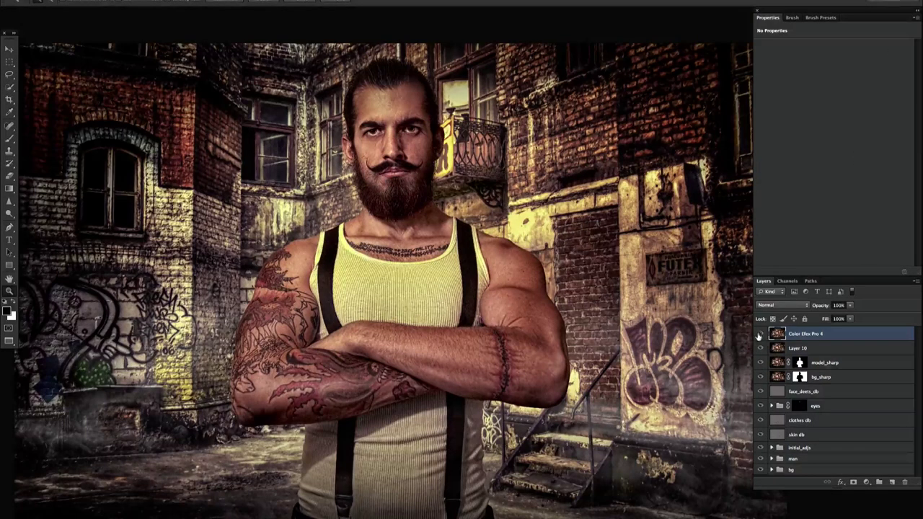
- Duplicate the Color Efex Pro 4 layer, mask the original to the man, black-fill the copy's mask
key("ctrl+j")
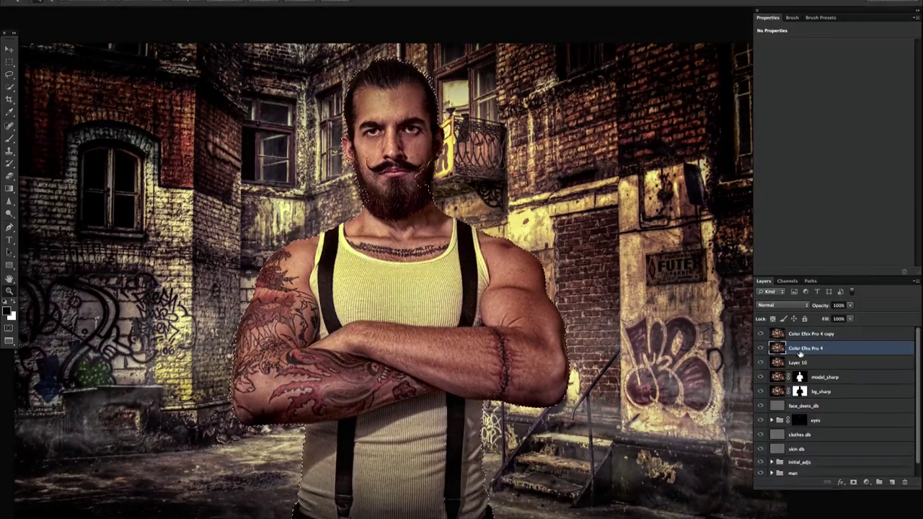
left_click(758, 335)
scroll(418, 273, "up", 3)
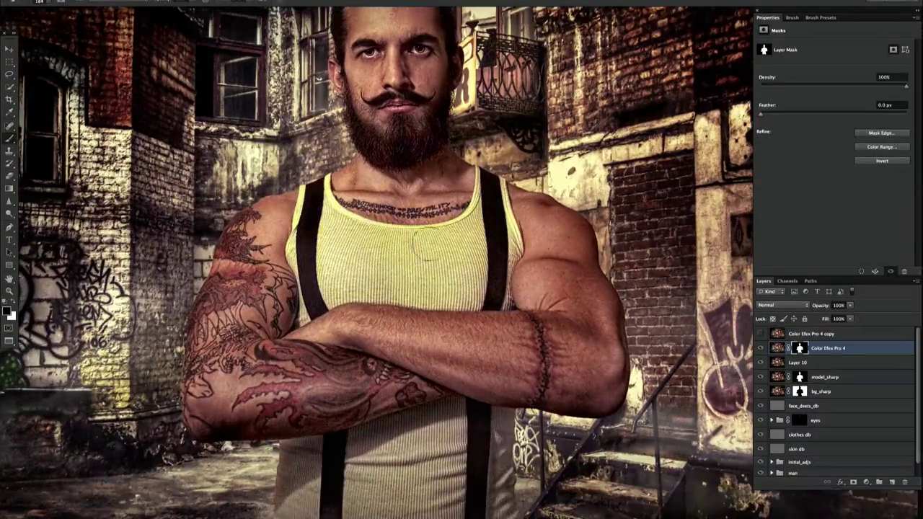
key("ctrl+0")
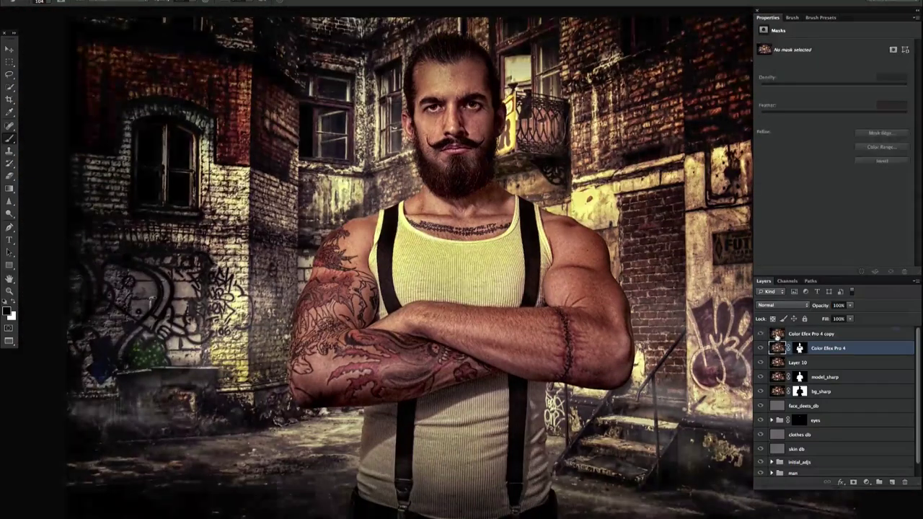
left_click(829, 333)
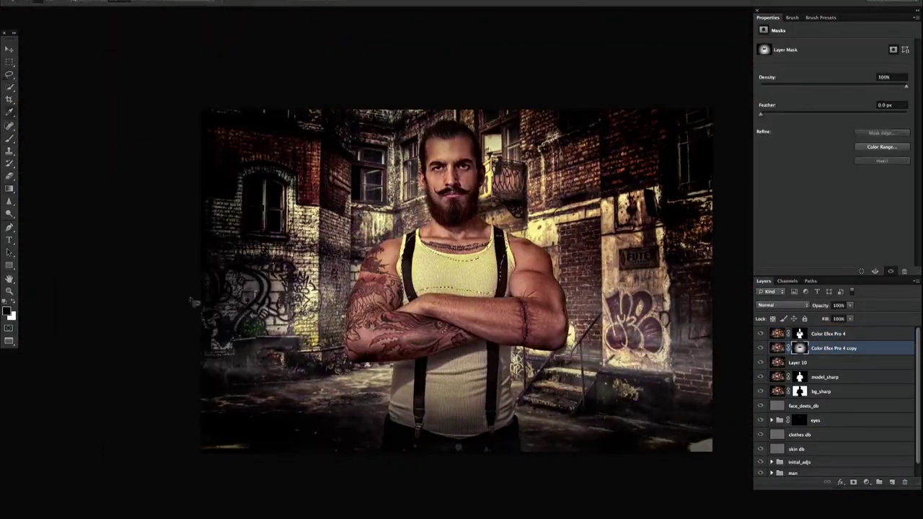
key("shift+BackSpace")
key("Return")
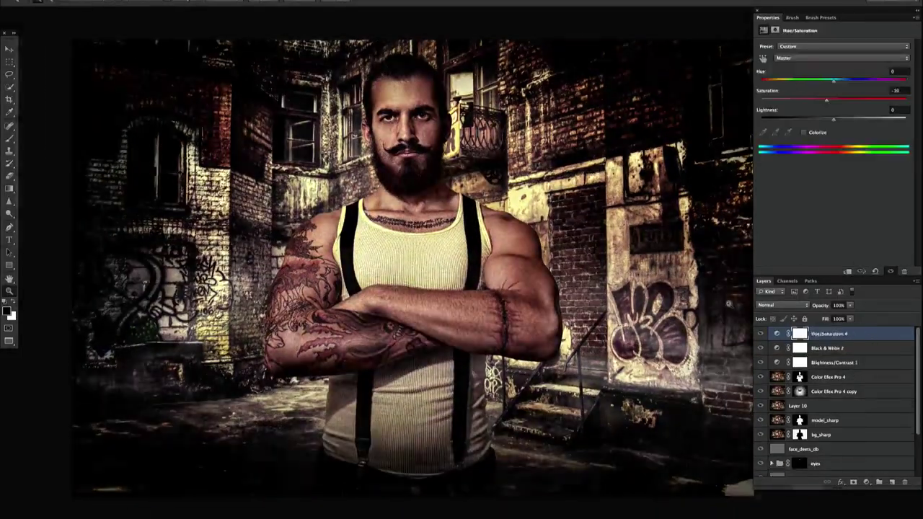
- Add a Hue/Saturation adjustment followed by a Curves adjustment layer
left_click(865, 482)
left_click(874, 509)
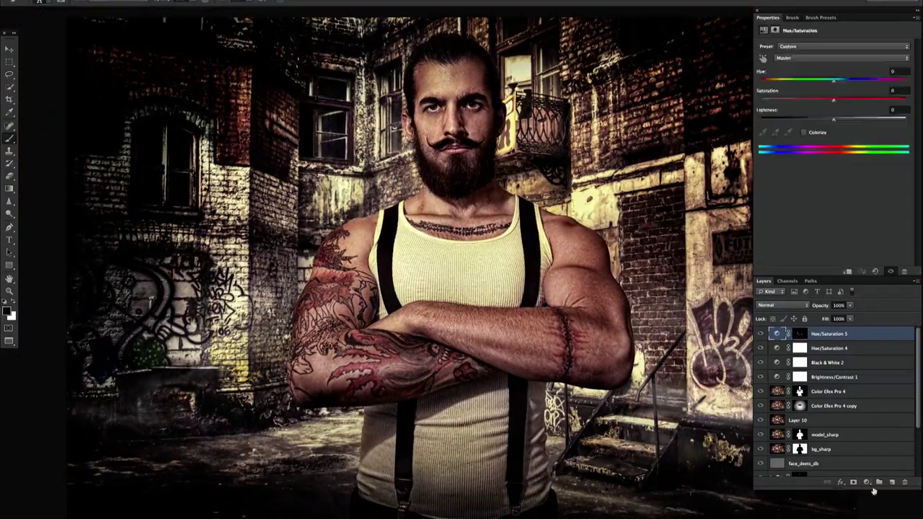
left_click(867, 483)
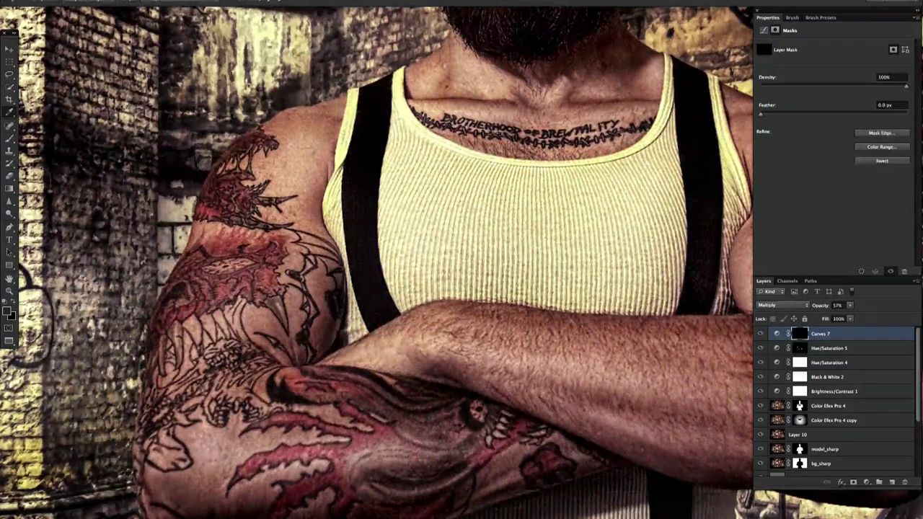
- Load the man's mask as a selection and add a Curves layer pulled down to darken him
left_click(891, 481)
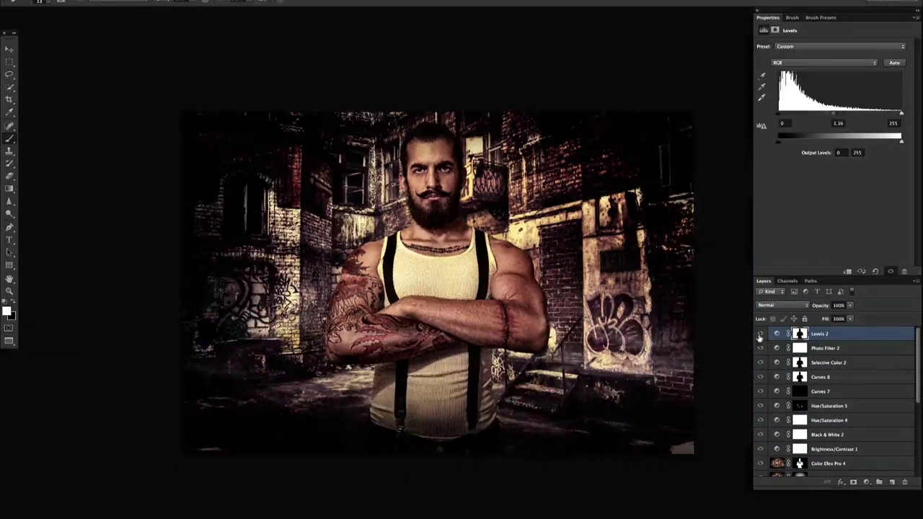
left_click(822, 348)
left_click(822, 334)
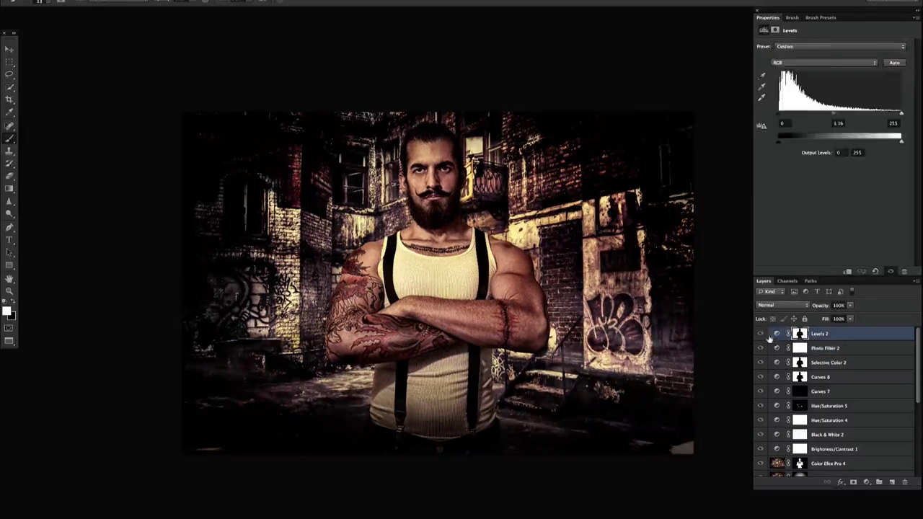
left_click_drag(916, 361, 917, 404)
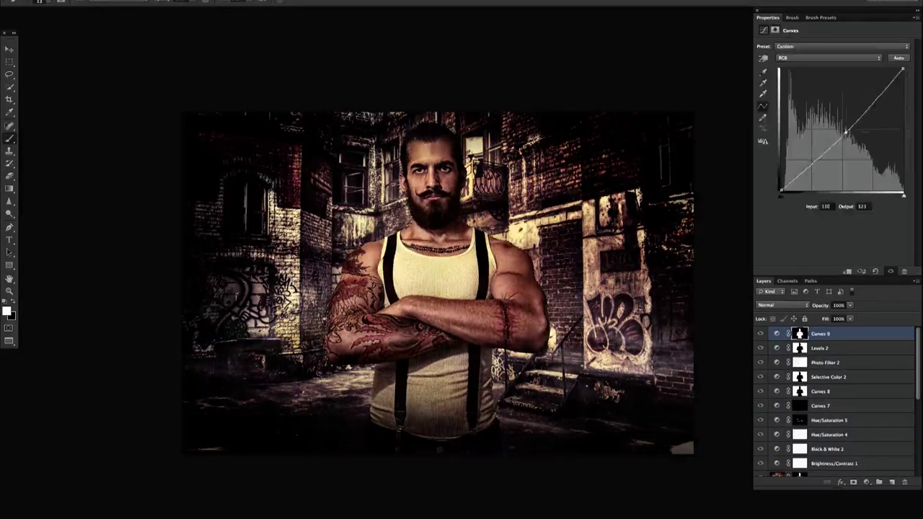
left_click_drag(819, 153, 820, 157)
- Add masked Curves layers and feather the Curves 11 mask edge to 17.4 px
left_click(766, 171)
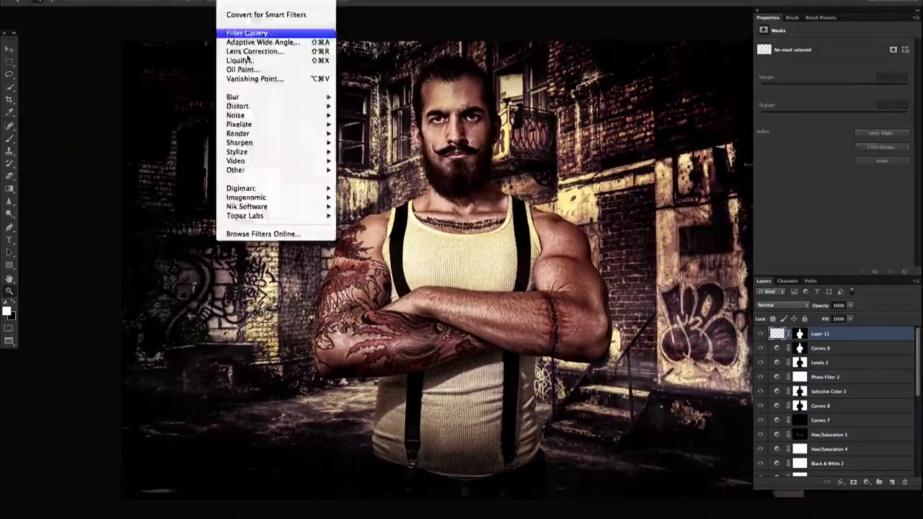
key("Return")
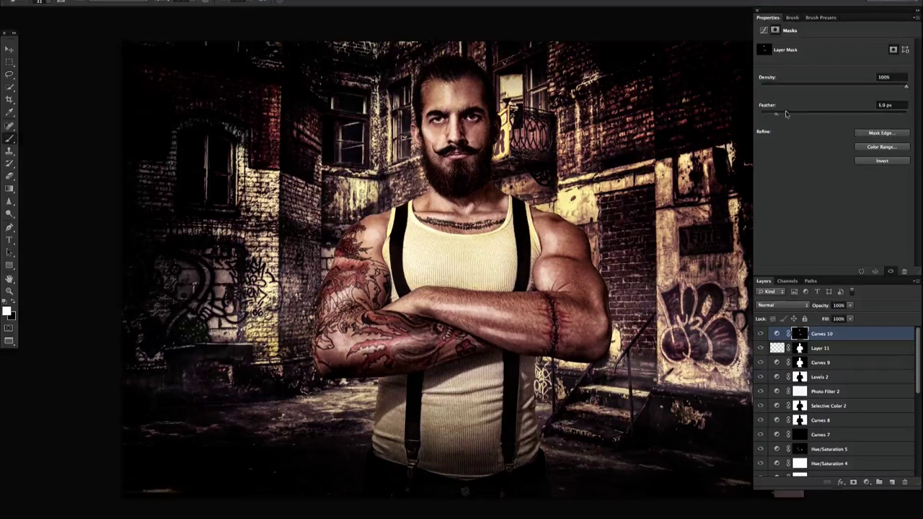
key("l")
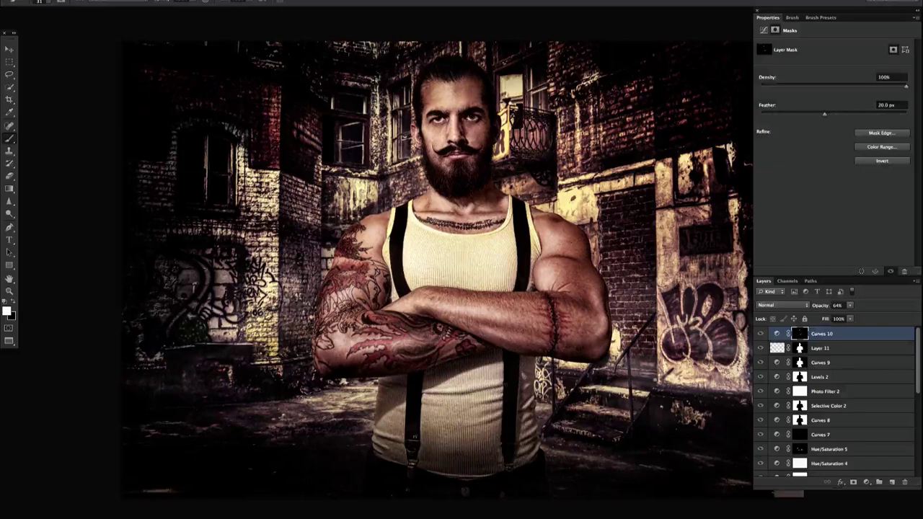
key("alt+bracketleft")
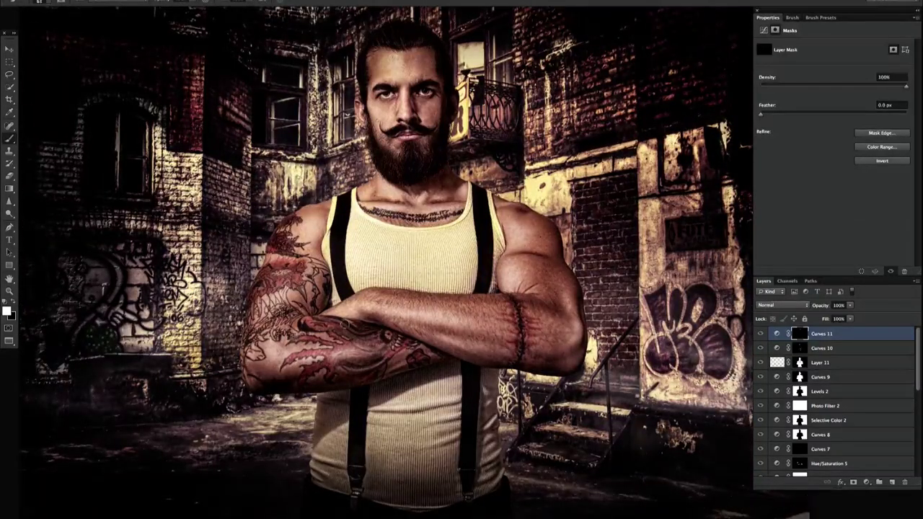
left_click_drag(760, 113, 823, 114)
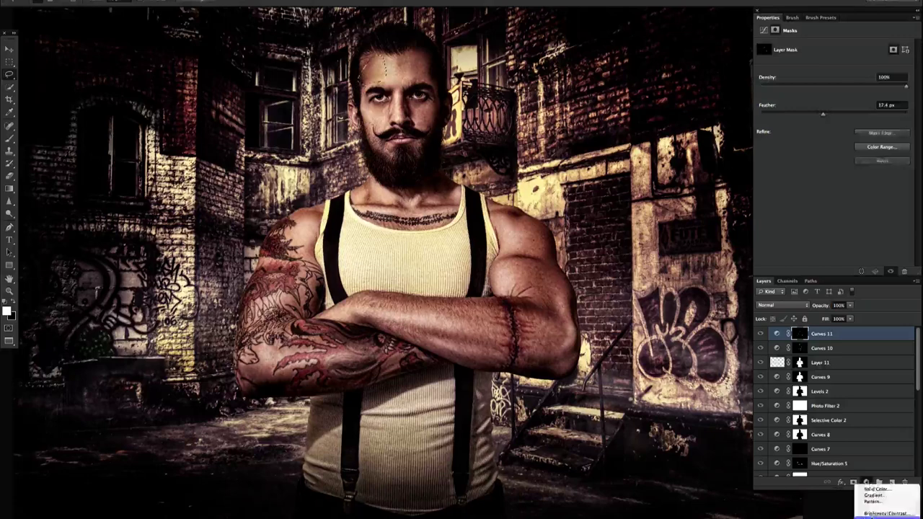
- Add another Curves adjustment and set Curves 11 to Luminosity blending
left_click(866, 482)
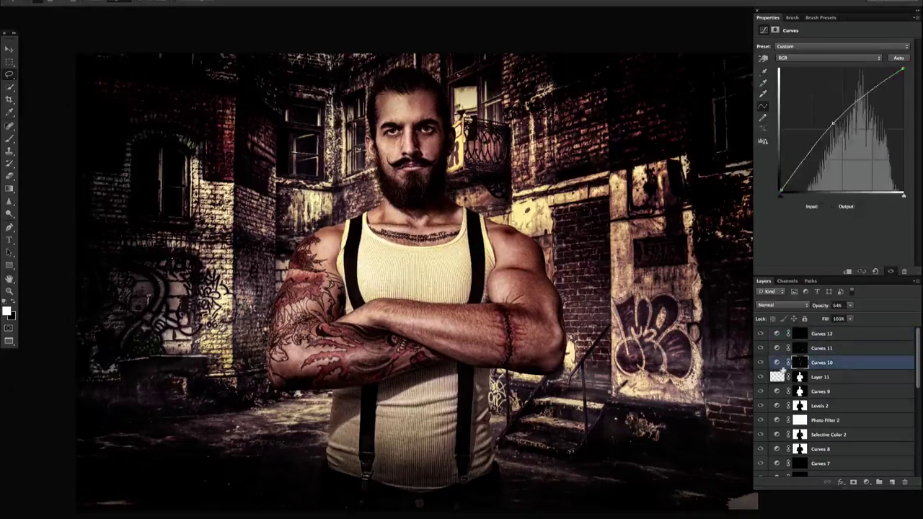
left_click(782, 305)
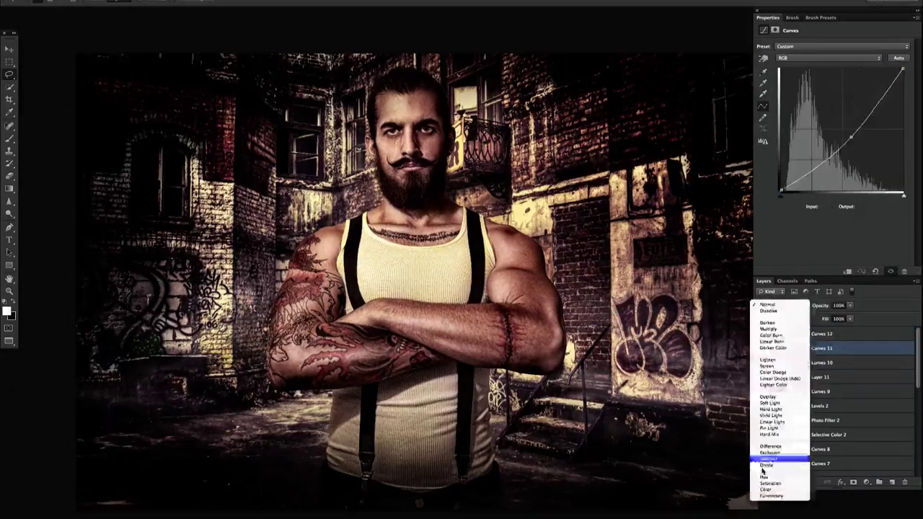
left_click(770, 495)
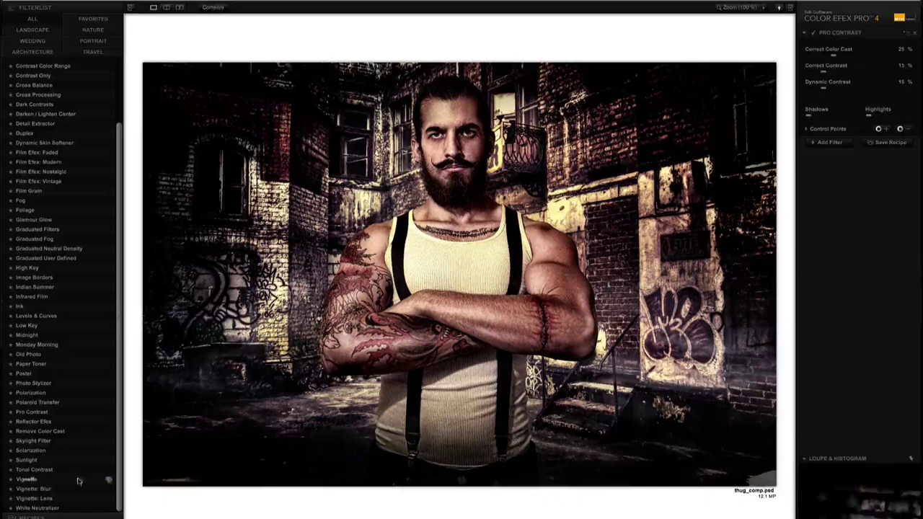
- Add Tonal Contrast, remove Skylight Filter, and add Contrast Only and Cross Balance filters
left_click(87, 470)
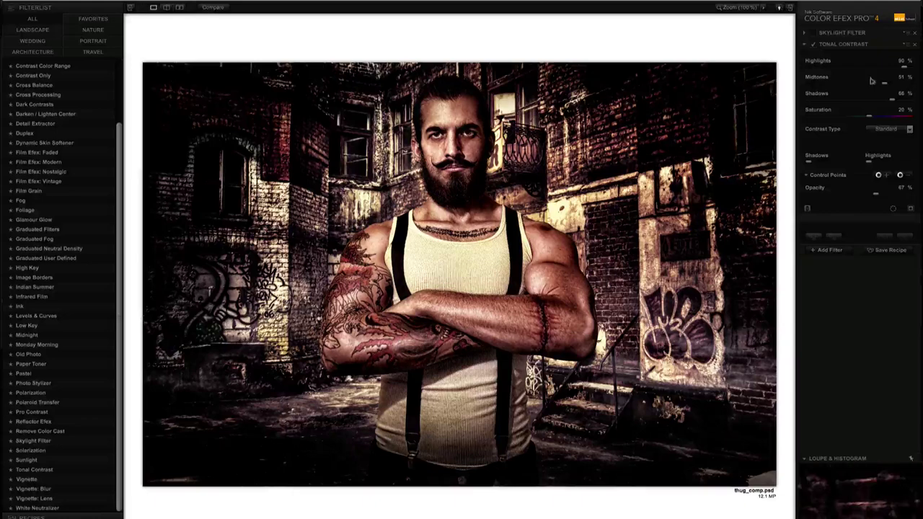
left_click(815, 34)
left_click(914, 34)
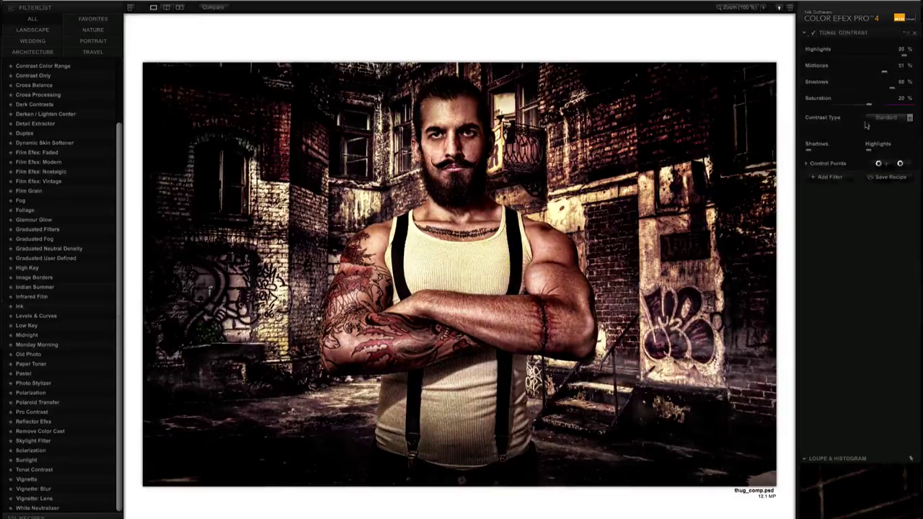
scroll(57, 216, "up", 3)
left_click(44, 149)
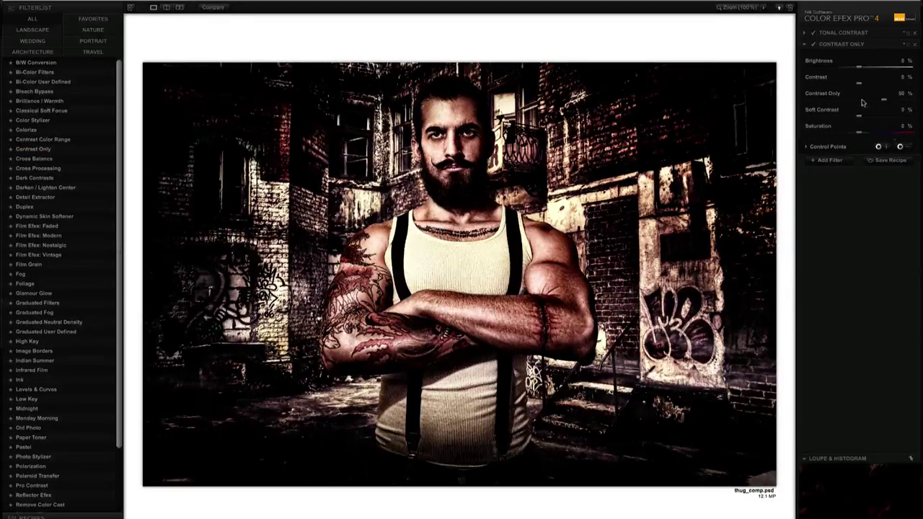
key("Down")
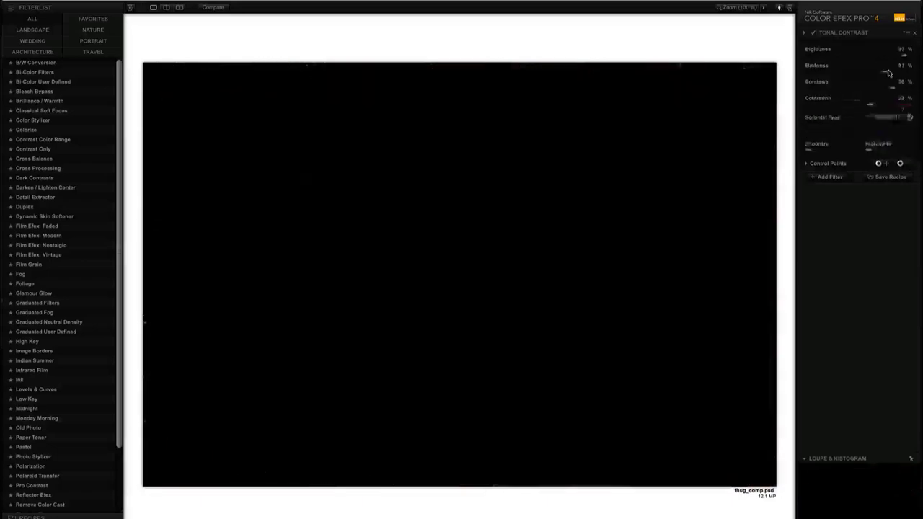
left_click(867, 67)
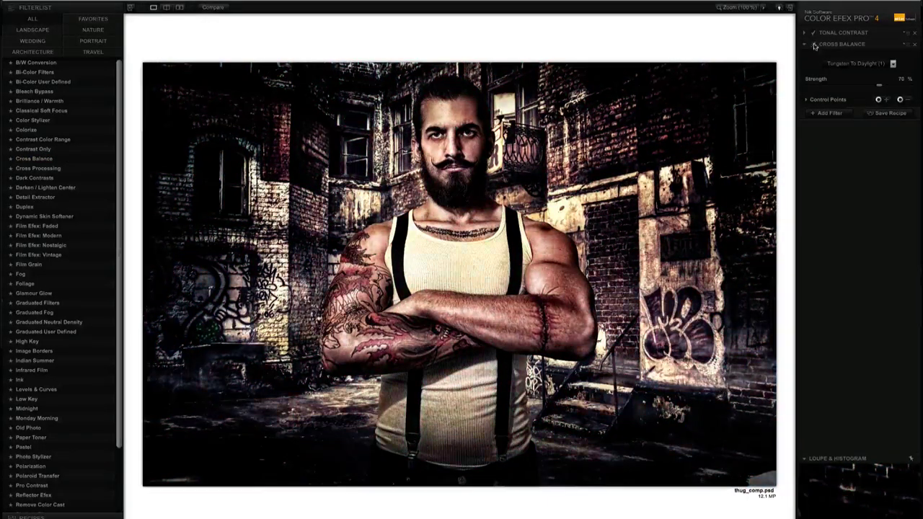
- Add Cross Processing and choose a warmer, yellower cross-processing method
left_click(829, 113)
key("Down")
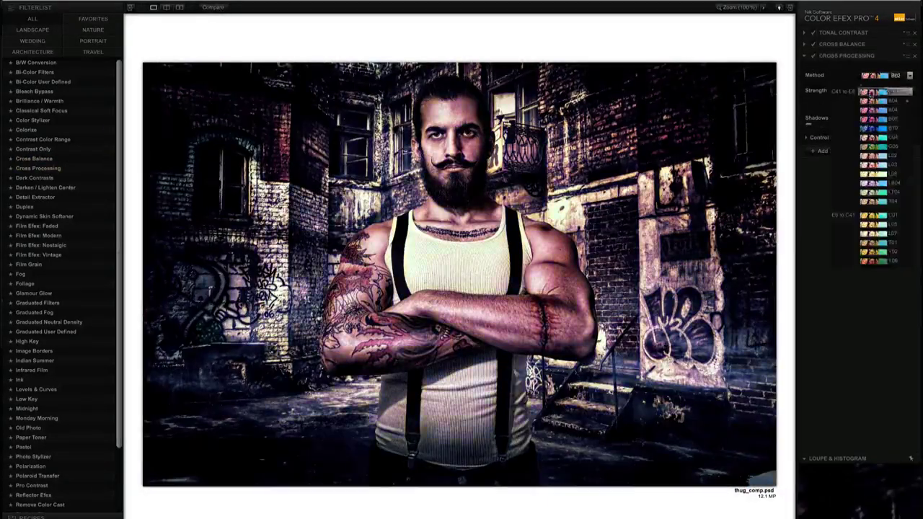
left_click(894, 75)
left_click(866, 225)
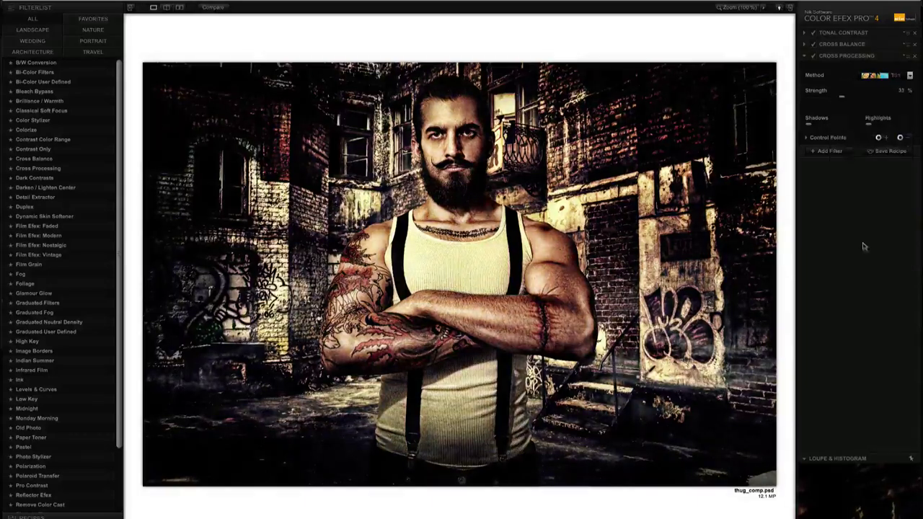
left_click(814, 32)
left_click(896, 36)
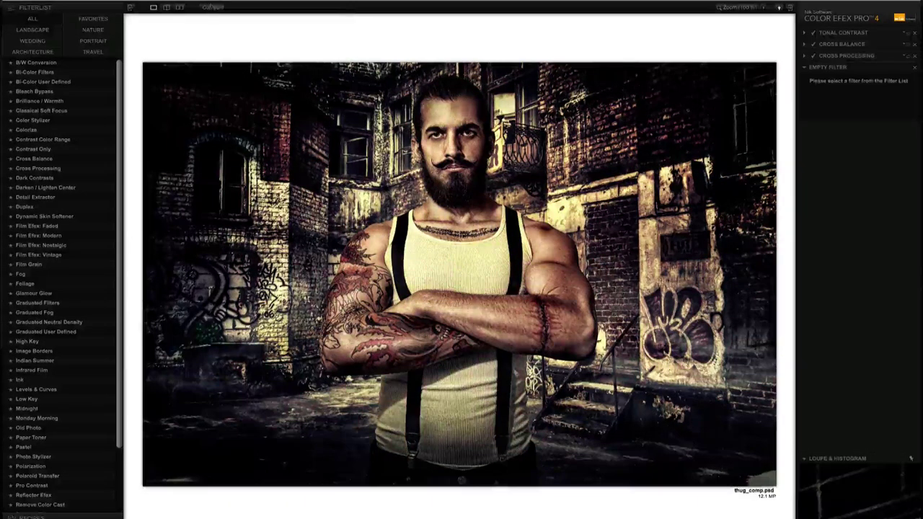
left_click(847, 56)
left_click(908, 75)
left_click(881, 155)
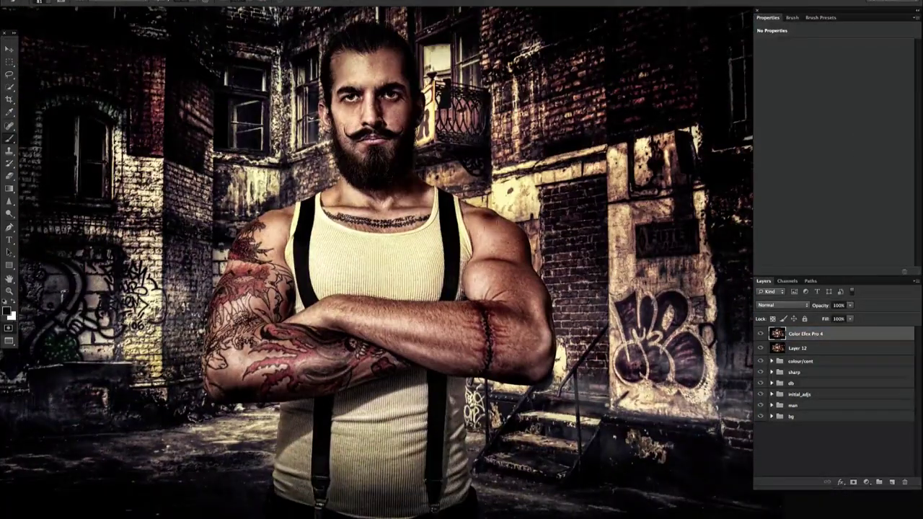
- Apply the Color Efex result and sharpen the new Layer 13 with Unsharp Mask
key("F5")
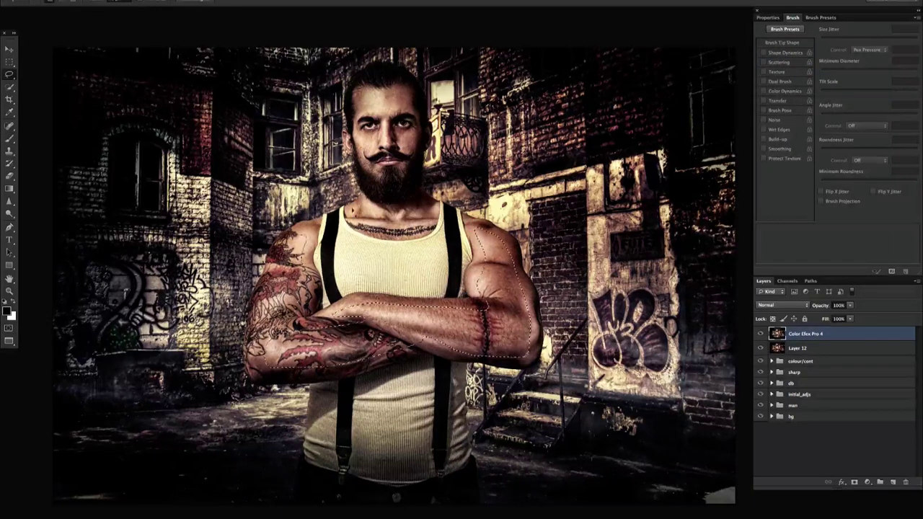
left_click(238, 4)
left_click(375, 150)
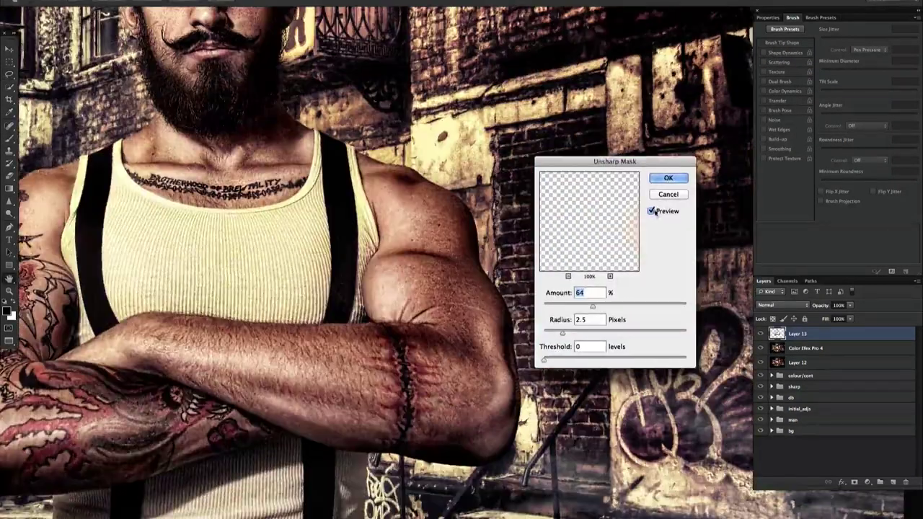
left_click(651, 212)
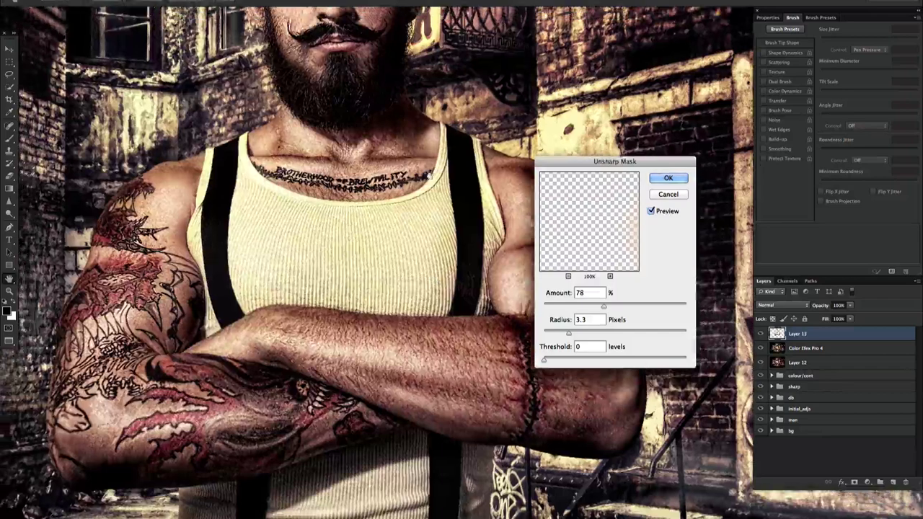
key("Return")
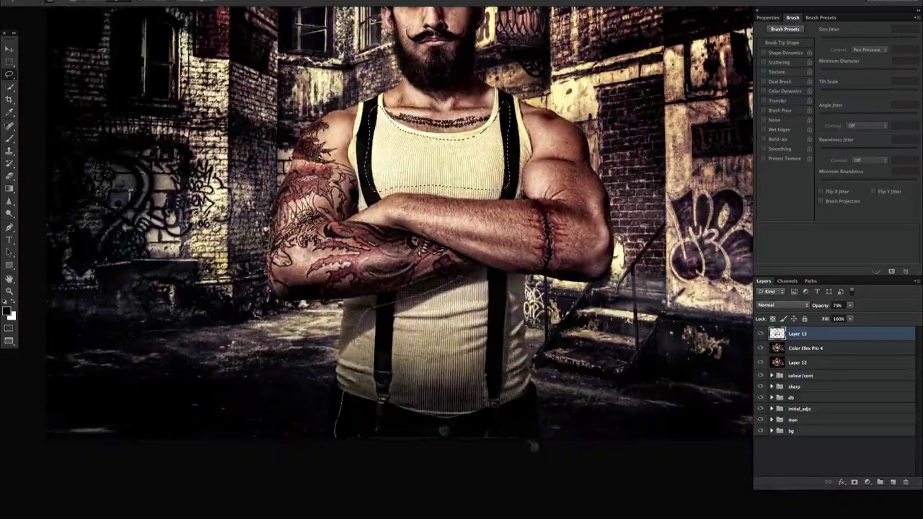
- Stamp visible layers into Layer 14 and apply a stronger Unsharp Mask
key("ctrl+shift+alt+e")
left_click(238, 4)
left_click(375, 150)
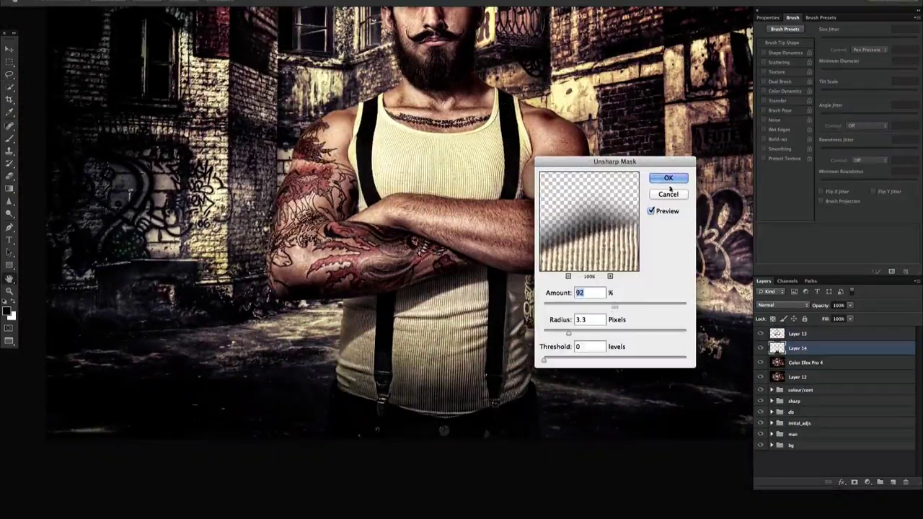
key("Return")
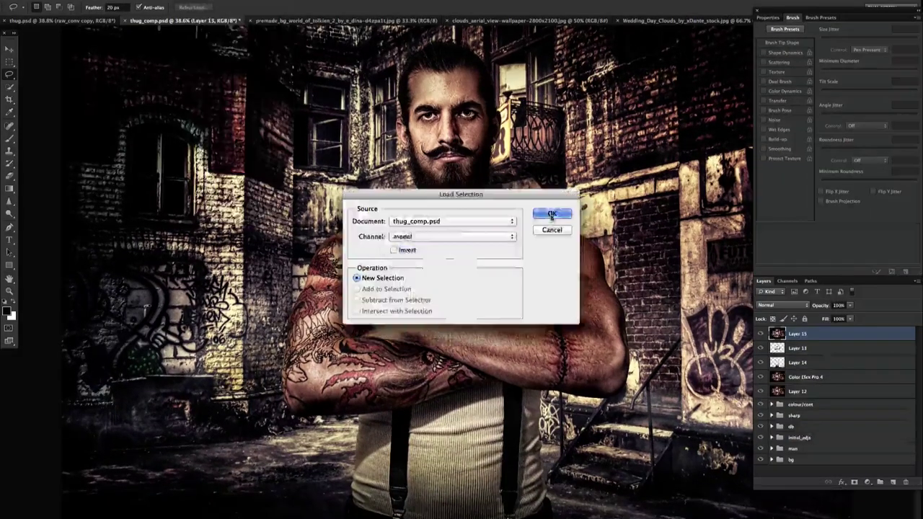
left_click(552, 214)
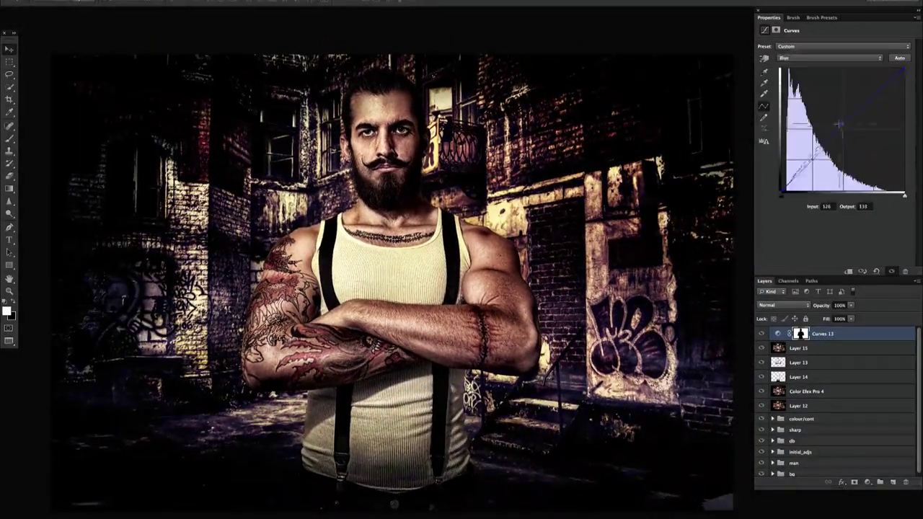
- Add a Color Balance shifted +14 toward blue, then re-enable the Hue/Saturation mask and change its colour range
left_click(867, 481)
left_click_drag(821, 97, 831, 101)
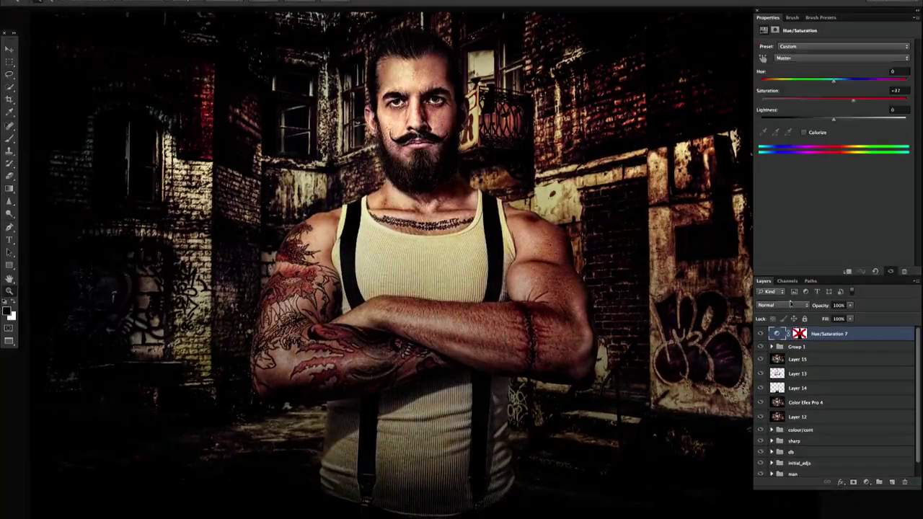
left_click(799, 333, "shift")
left_click(763, 31)
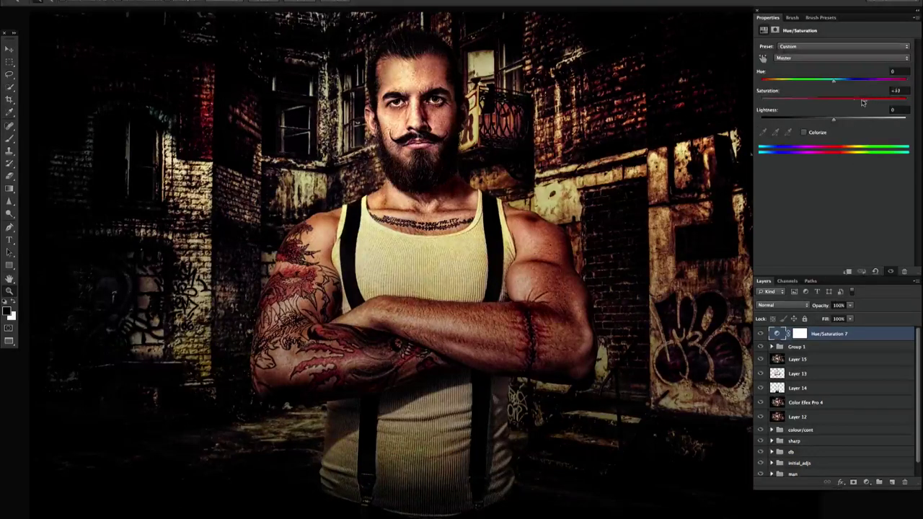
left_click(820, 61)
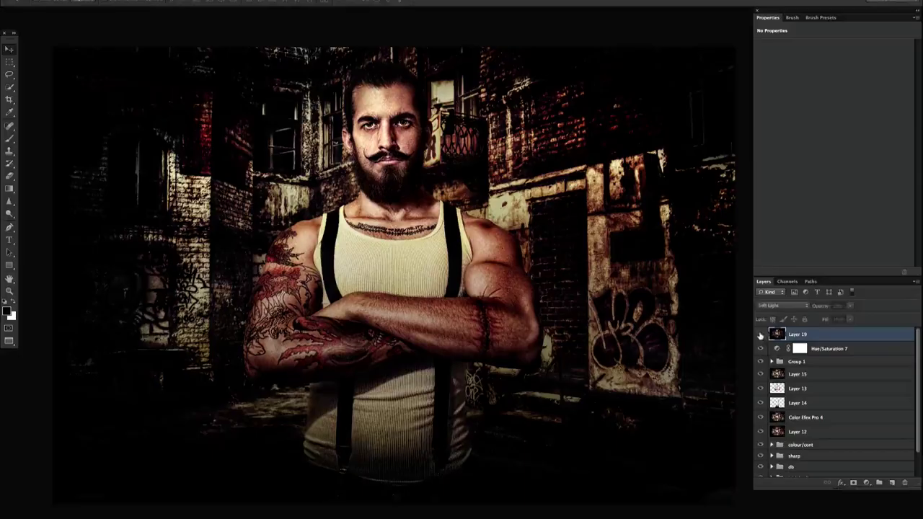
- Set Layer 19 to 10% opacity, stamp visible, and add a pink-to-olive Gradient Map
type("10")
key("Return")
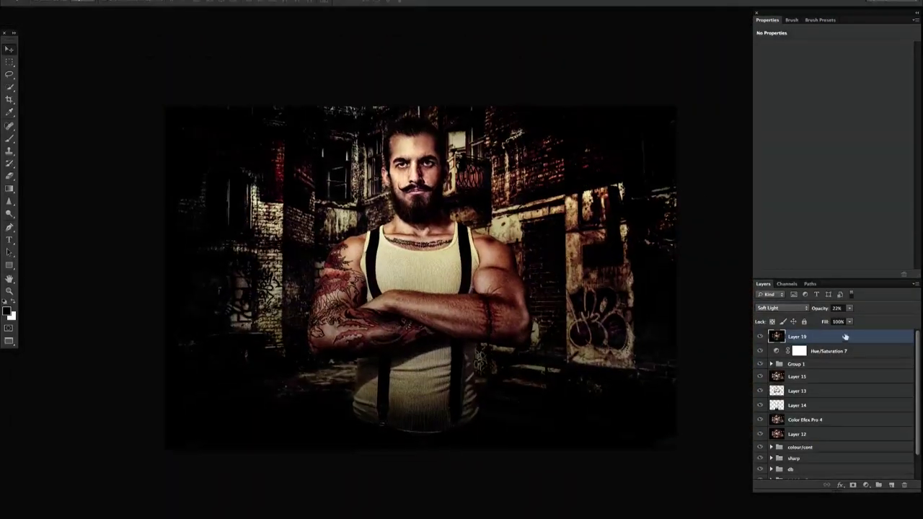
key("ctrl+alt+shift+e")
left_click(226, 328)
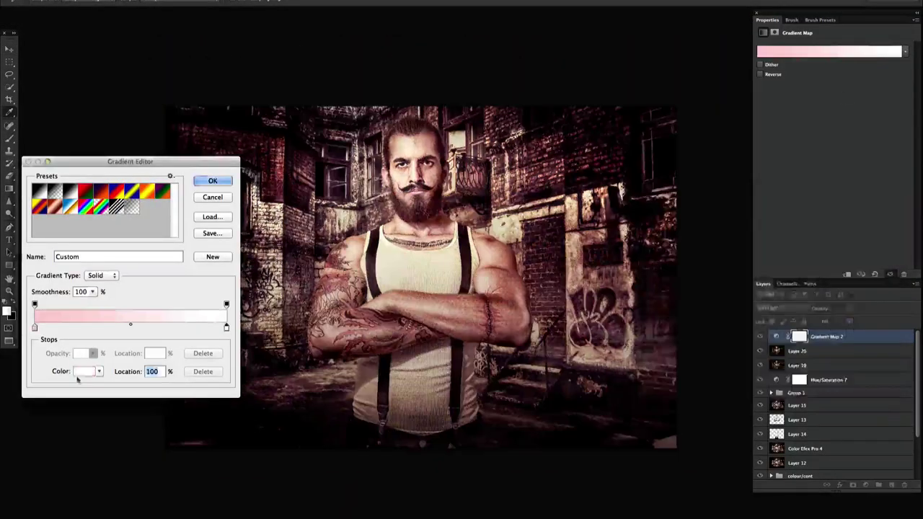
left_click(85, 371)
left_click(690, 281)
key("Return")
key("Return")
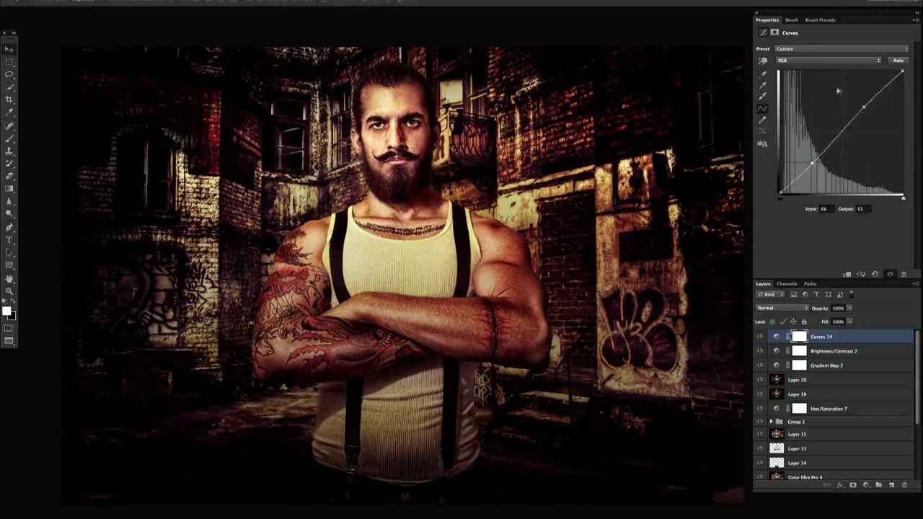
- Edit the Curves adjustment's red, green and blue channels
key("alt+3")
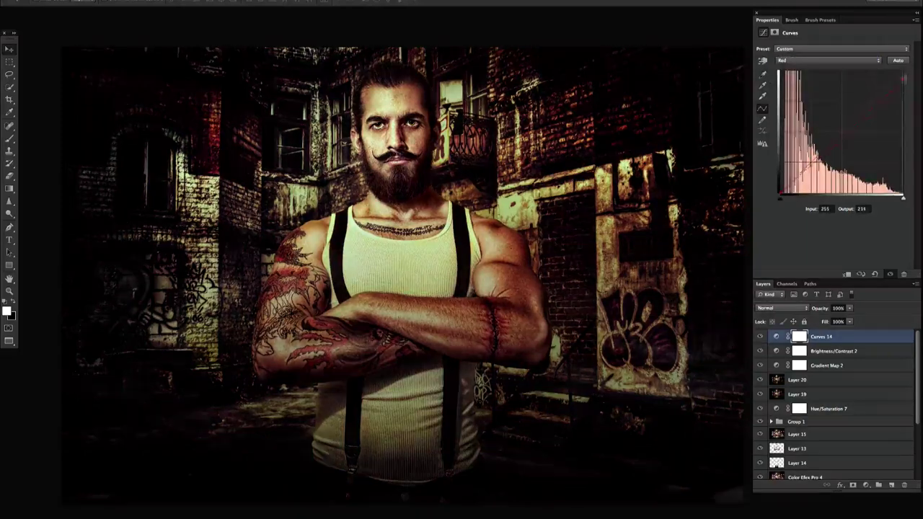
key("alt+4")
key("alt+5")
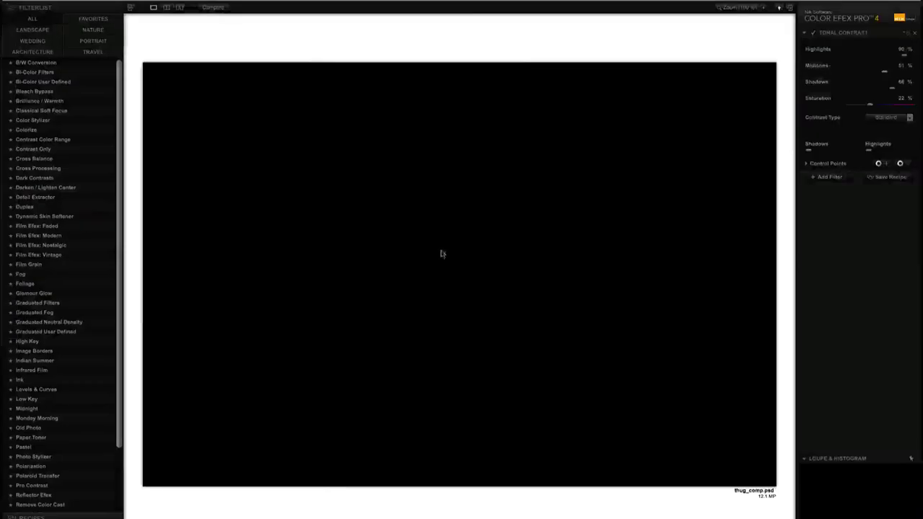
- Choose the Cross Processing look and bring up its method choices
left_click(39, 168)
left_click(887, 52)
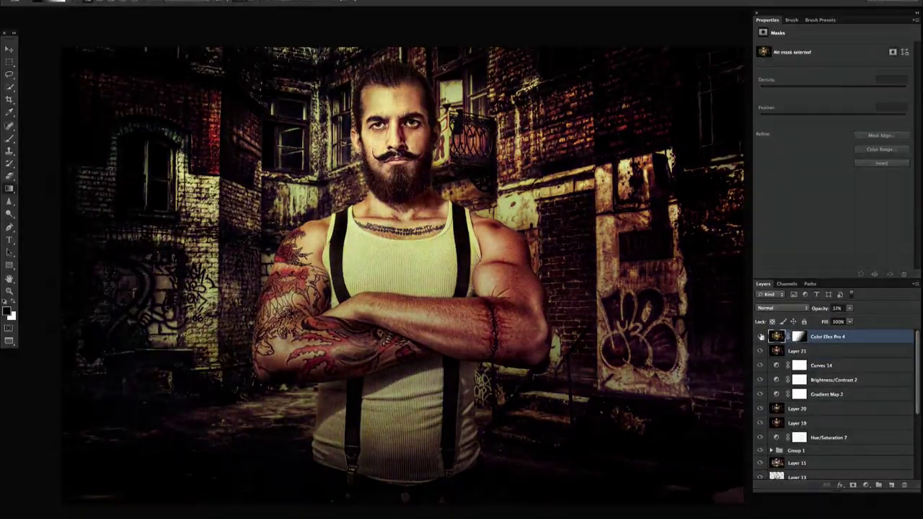
- Stamp visible layers into Layer 22 and set its opacity to 86%
key("Tab")
key("Tab")
key("ctrl+shift+alt+e")
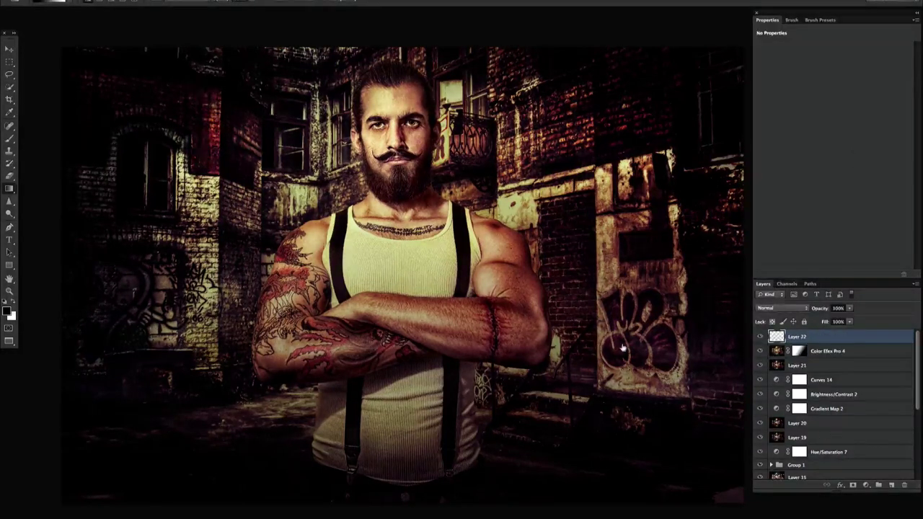
key("Return")
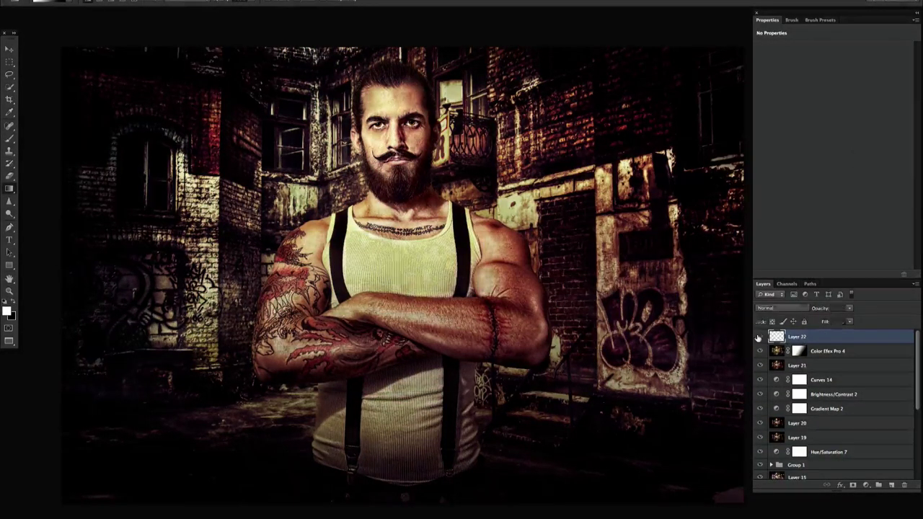
key("ctrl+minus")
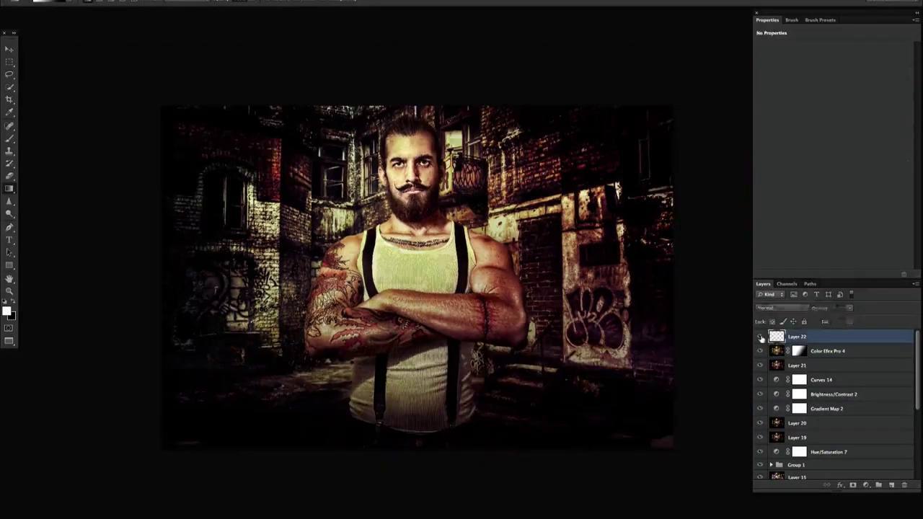
key("8")
key("6")
- Paint a soft, Gaussian-blurred white glow in the upper left on a new layer
key("ctrl+shift+alt+n")
left_click_drag(305, 274, 187, 144)
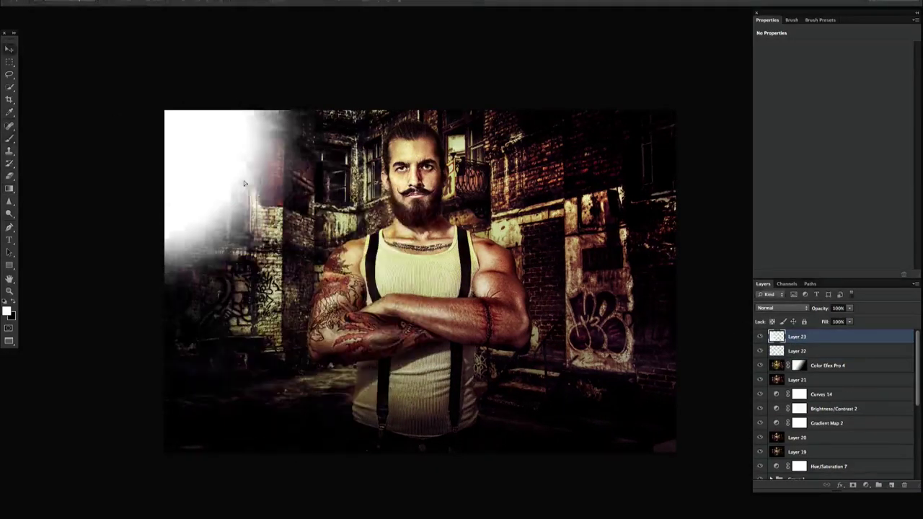
key("ctrl+alt+f")
key("Return")
key("v")
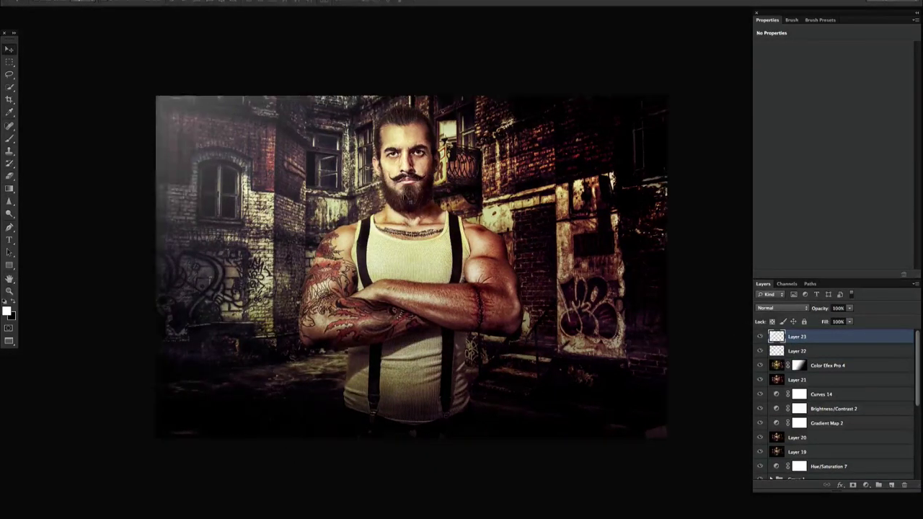
- Lasso ray shapes on a new layer, fill them white, and blur them into soft beams
key("ctrl+shift+alt+n")
key("l")
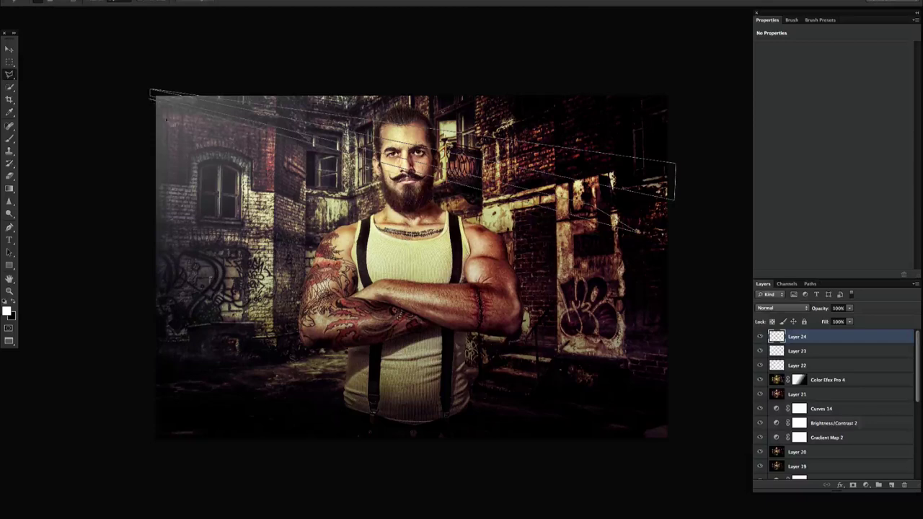
key("alt+BackSpace")
key("ctrl+d")
left_click(392, 181)
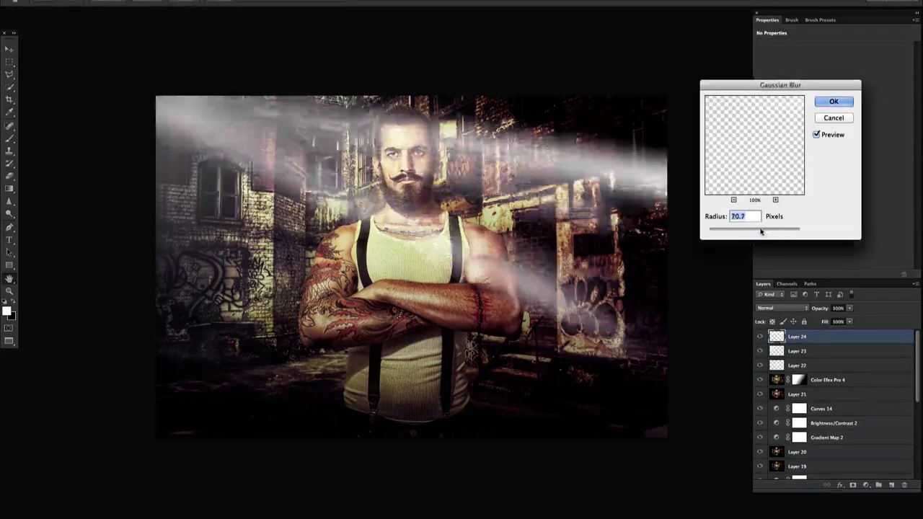
left_click(834, 99)
key("shift+alt+w")
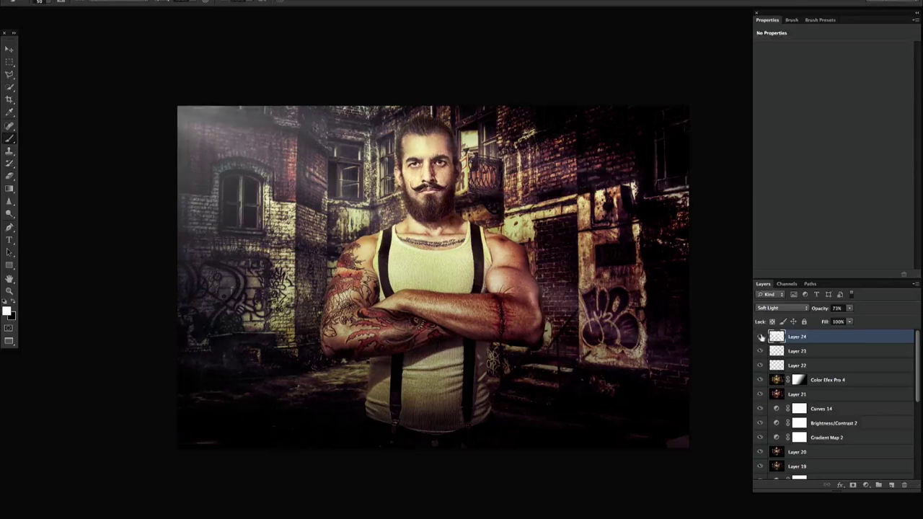
left_click(797, 351)
left_click(759, 337)
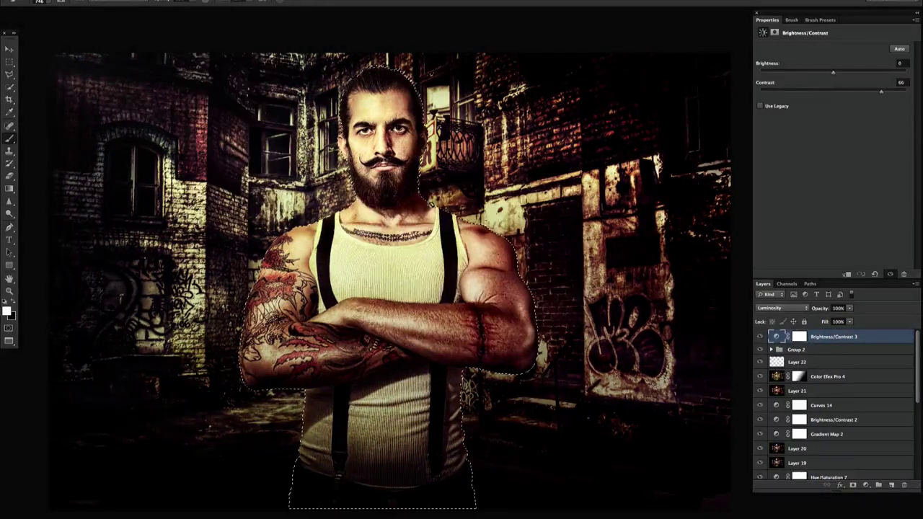
- Compare Group 2, Brightness/Contrast 3 and Curves 15 by toggling their visibility
left_click(760, 350)
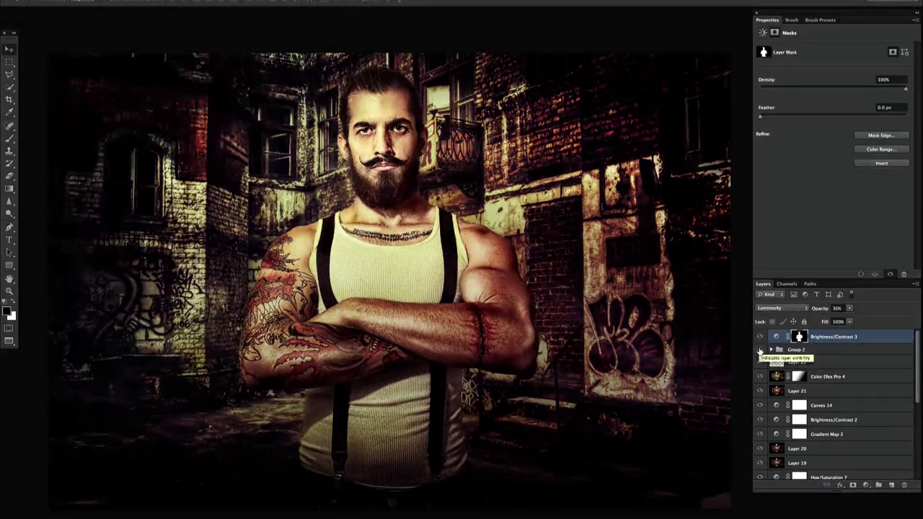
left_click(760, 349)
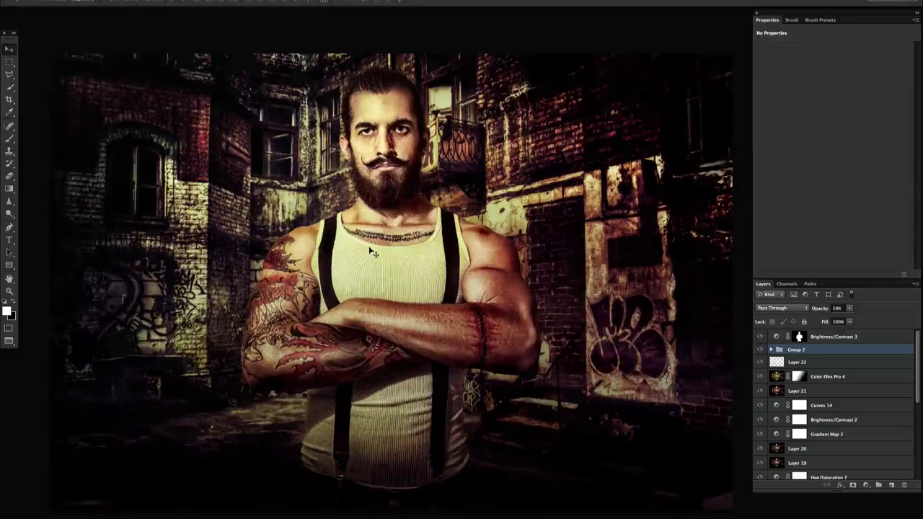
scroll(370, 252, "up", 3)
left_click(829, 336)
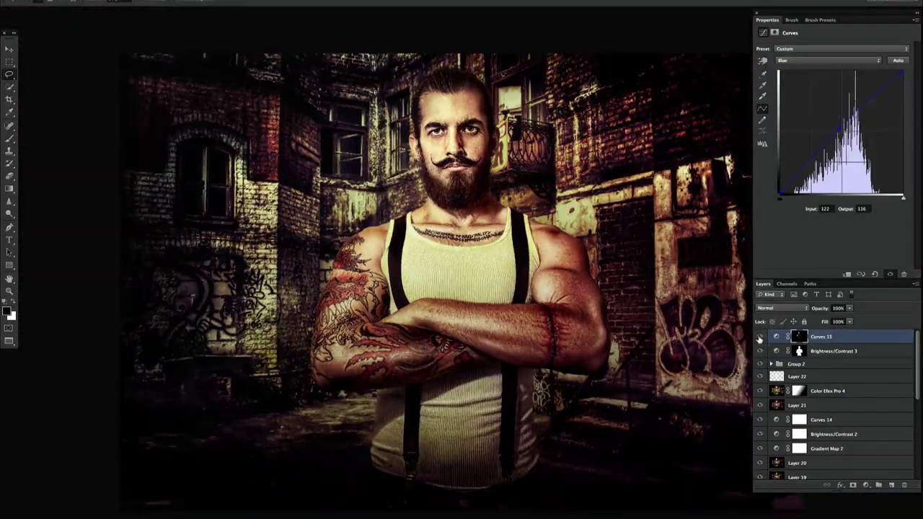
left_click(759, 337)
scroll(700, 377, "down", 2)
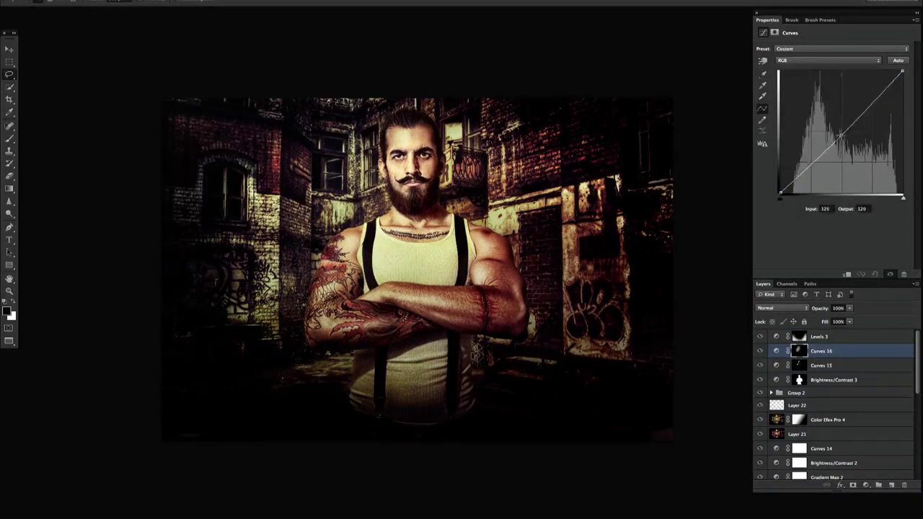
- Darken with Brightness/Contrast 4 at brightness -43 and 16% opacity
left_click_drag(824, 74, 812, 74)
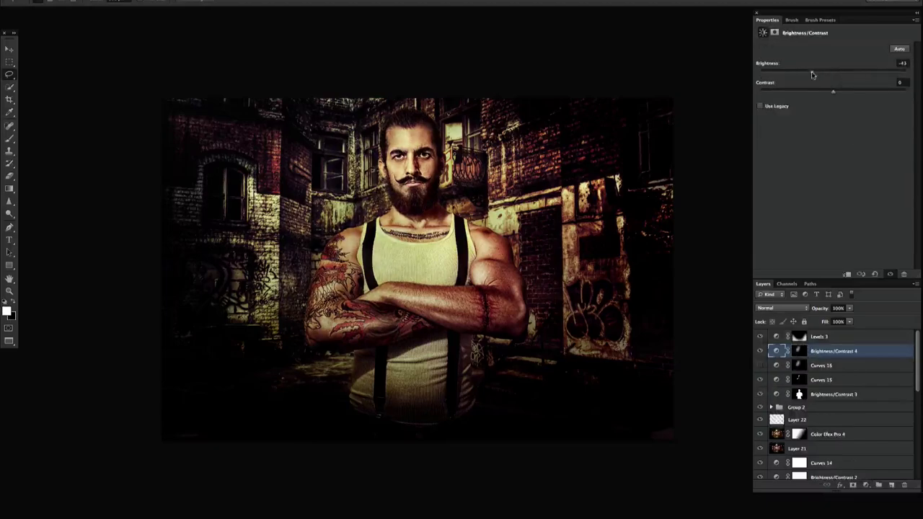
left_click(759, 351)
key("1")
key("6")
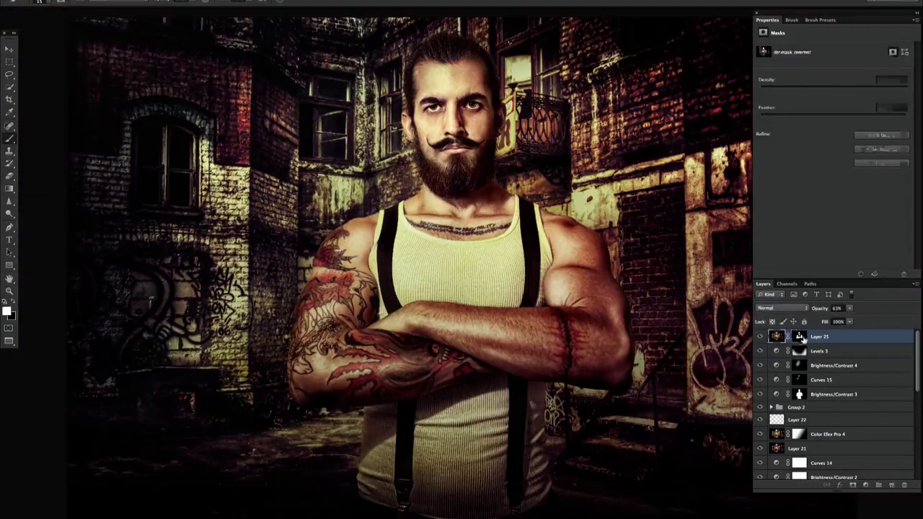
- Set the golden-eye layer to 80% and add a Blue Photo Filter at 64% opacity
left_click(813, 310)
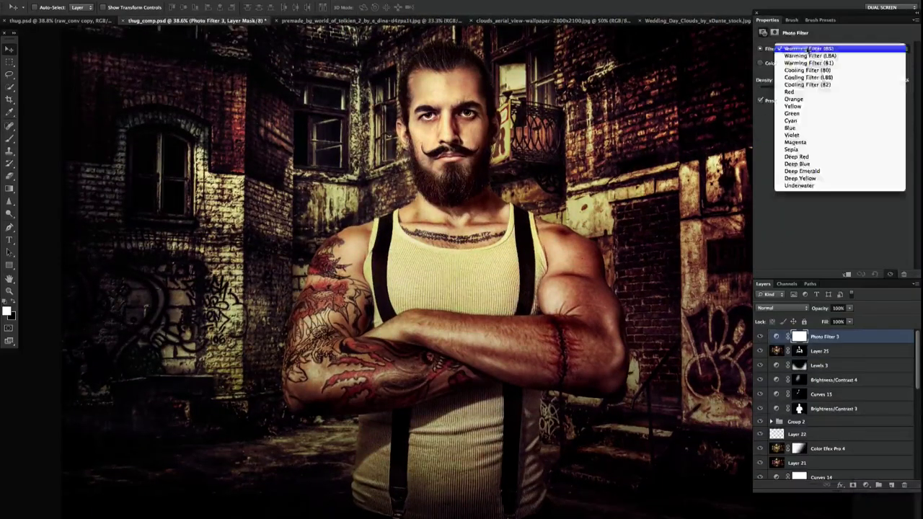
left_click(836, 128)
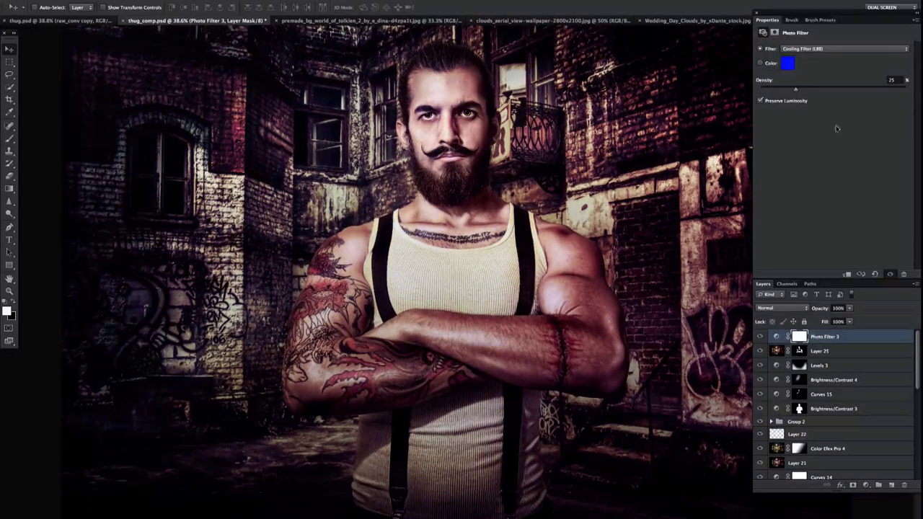
left_click(843, 49)
left_click(797, 61)
key("6")
key("4")
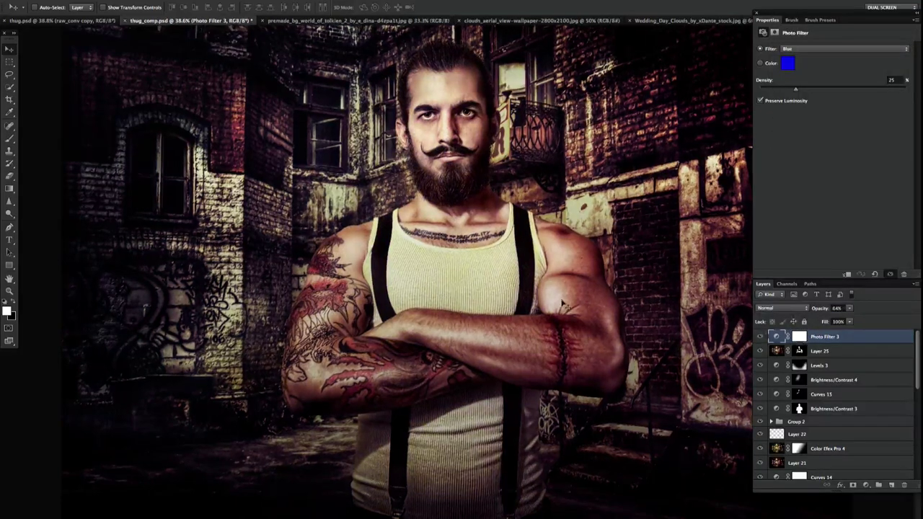